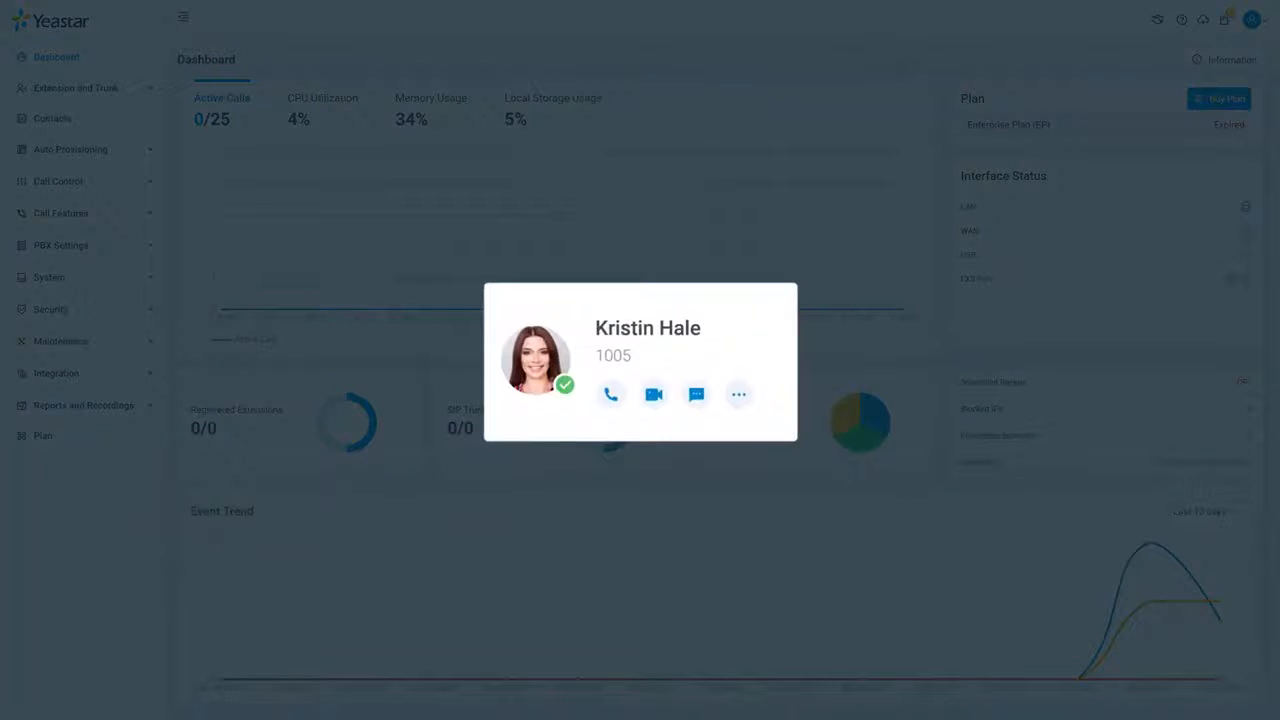
{"action": "left_click", "coordinate": [611, 394]}
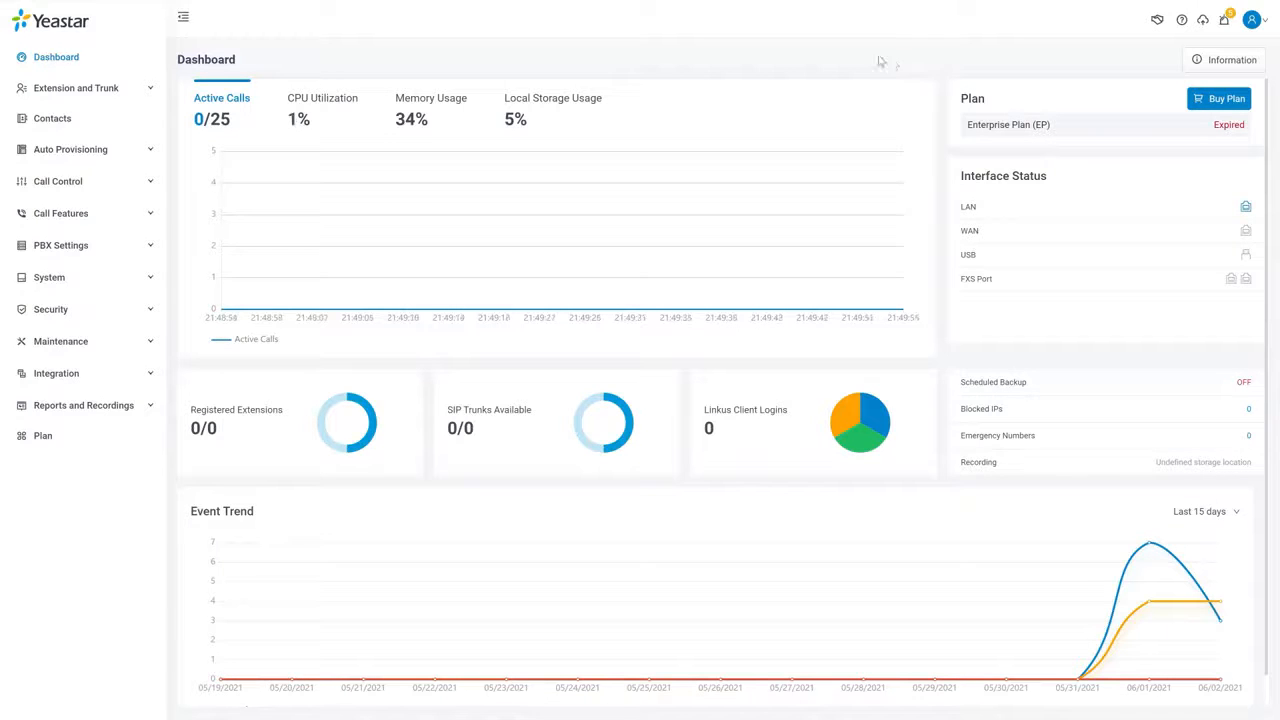
- In the PBX preferences, set the end of the User Extension range to 4999 and save
{"action": "left_click", "coordinate": [97, 250]}
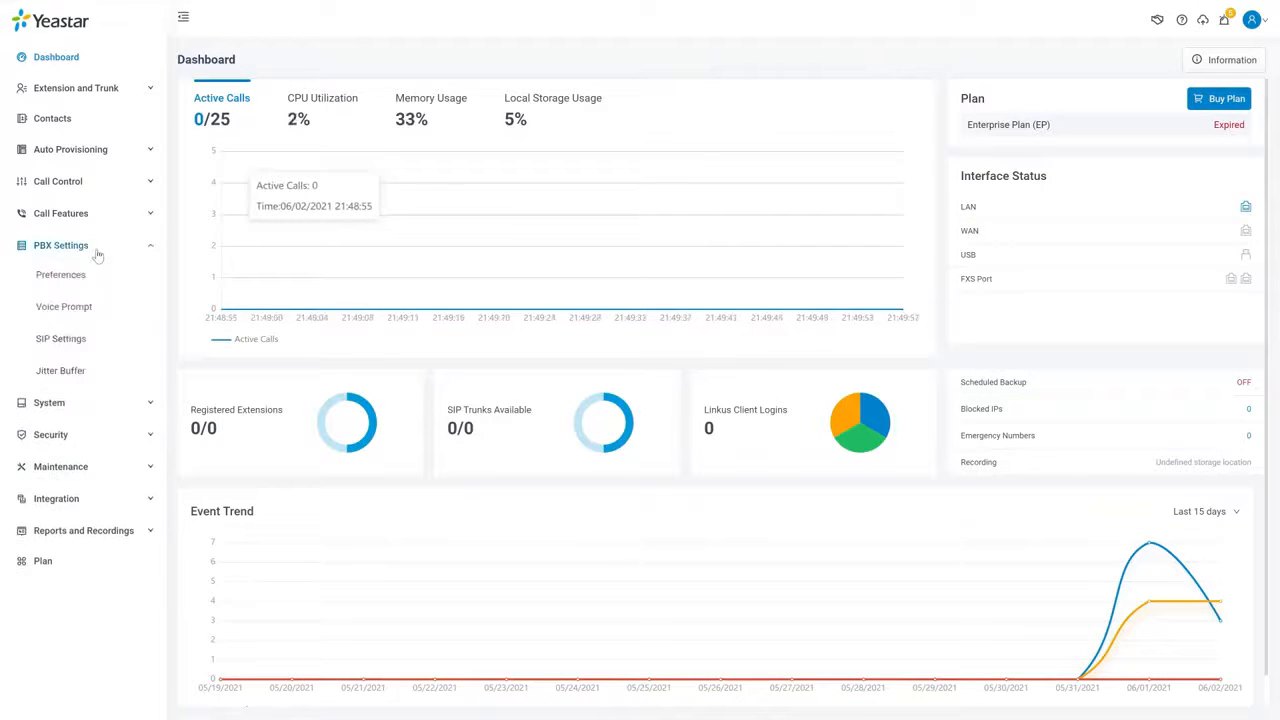
{"action": "left_click", "coordinate": [70, 279]}
{"action": "scroll", "coordinate": [182, 289], "scroll_direction": "down", "scroll_amount": 3}
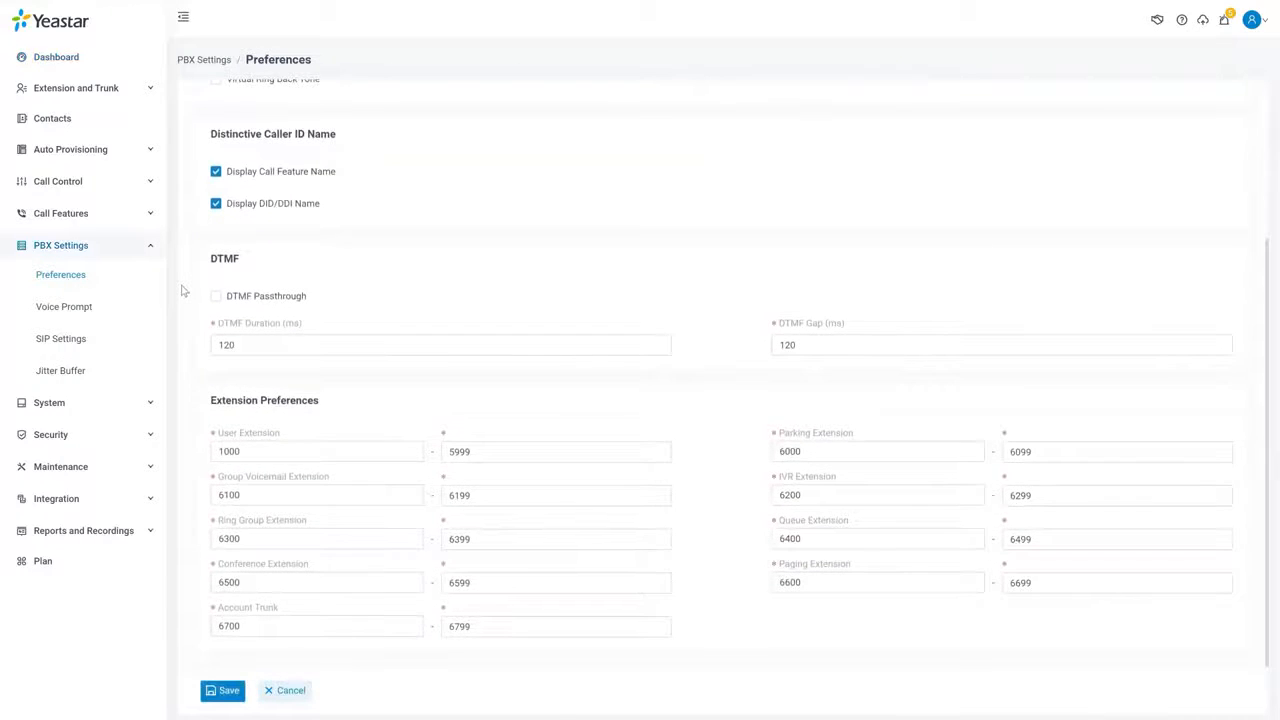
{"action": "left_click", "coordinate": [450, 451]}
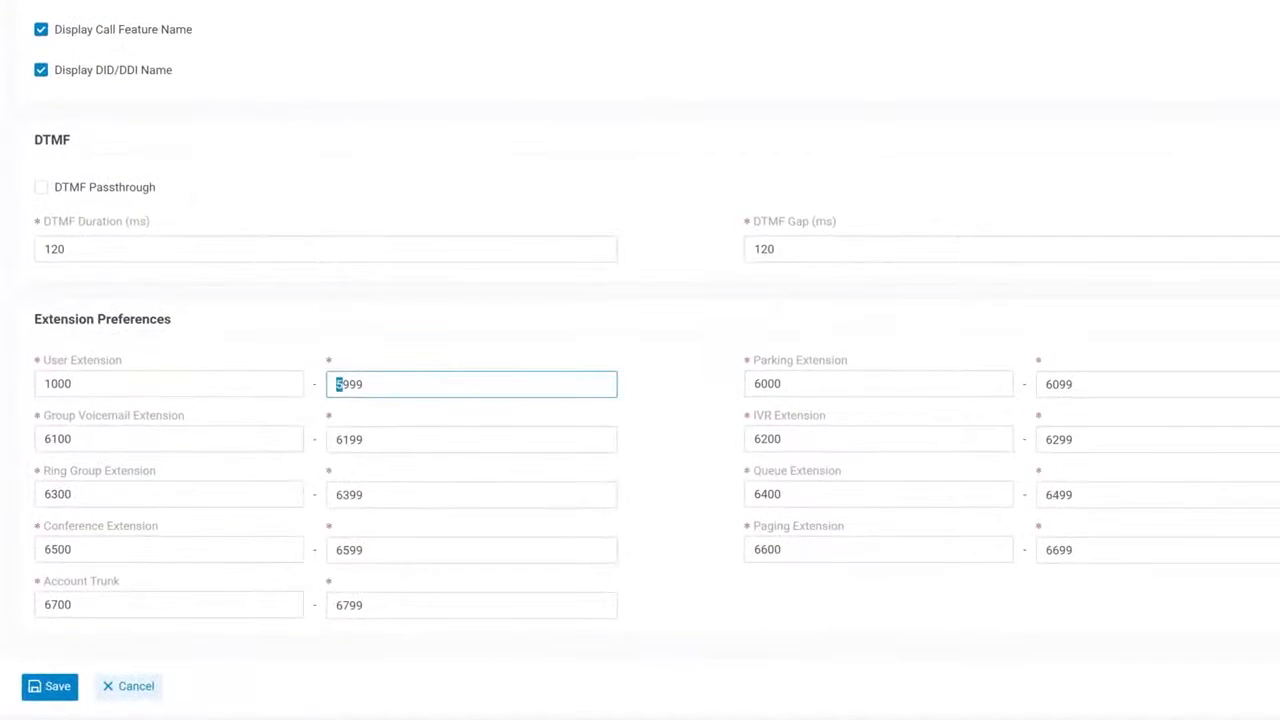
{"action": "type", "text": "4"}
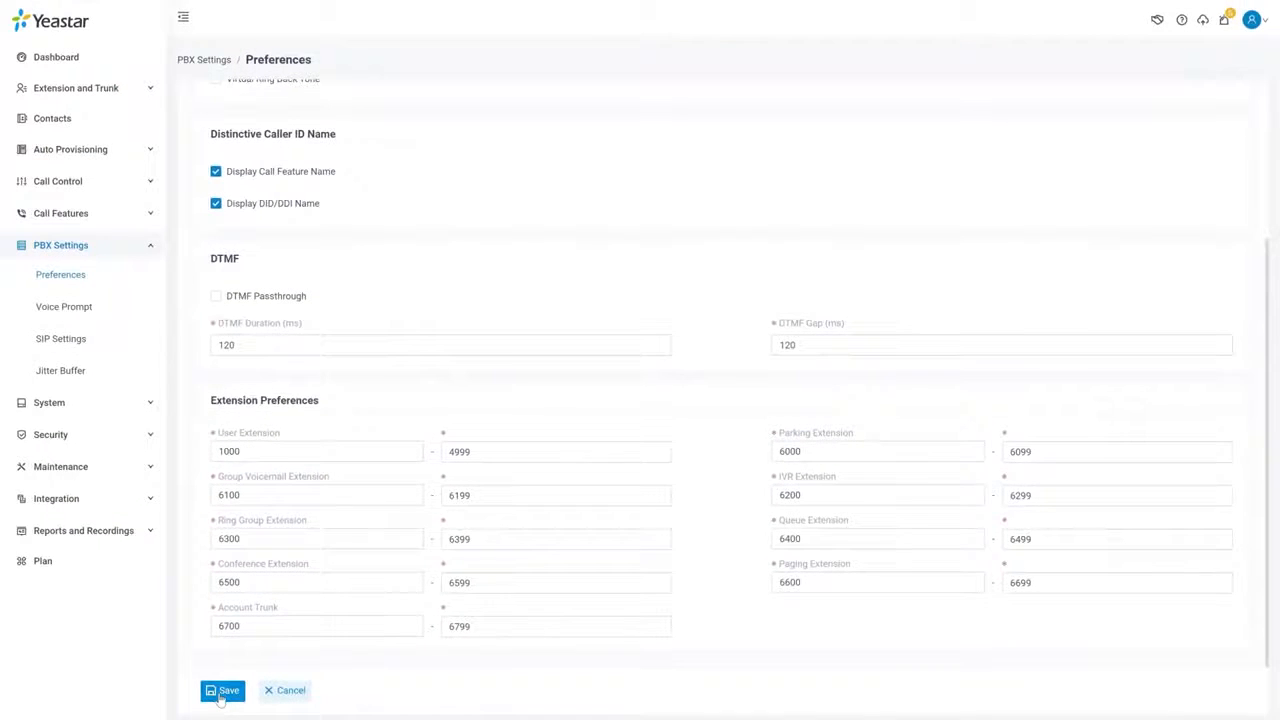
{"action": "left_click", "coordinate": [224, 692]}
- Start adding a single new extension from the extension list
{"action": "left_click", "coordinate": [115, 88]}
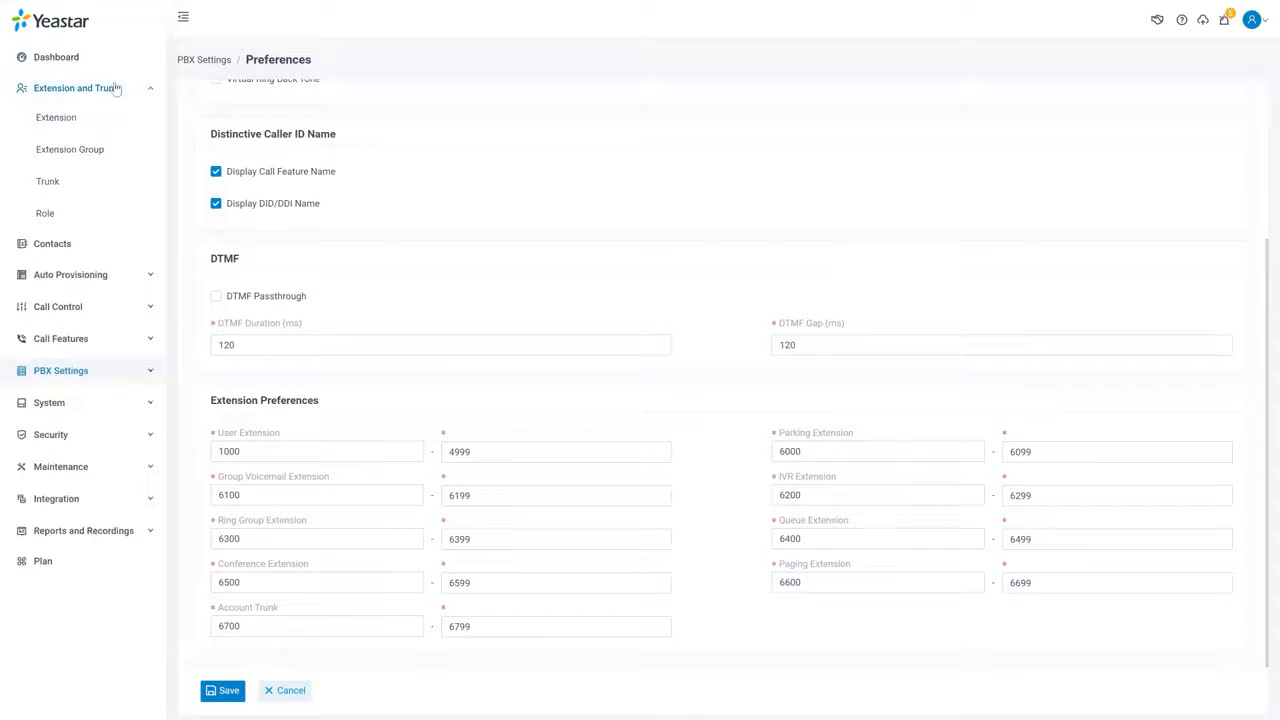
{"action": "left_click", "coordinate": [94, 117]}
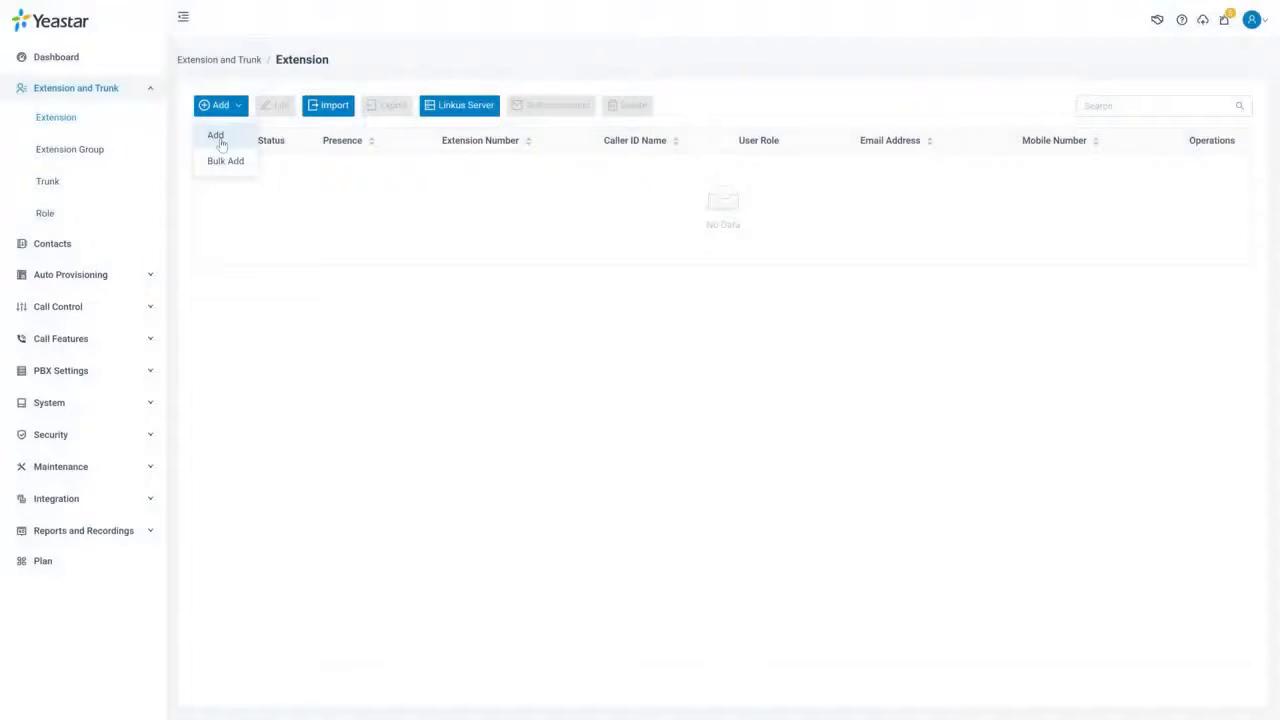
{"action": "left_click", "coordinate": [218, 138]}
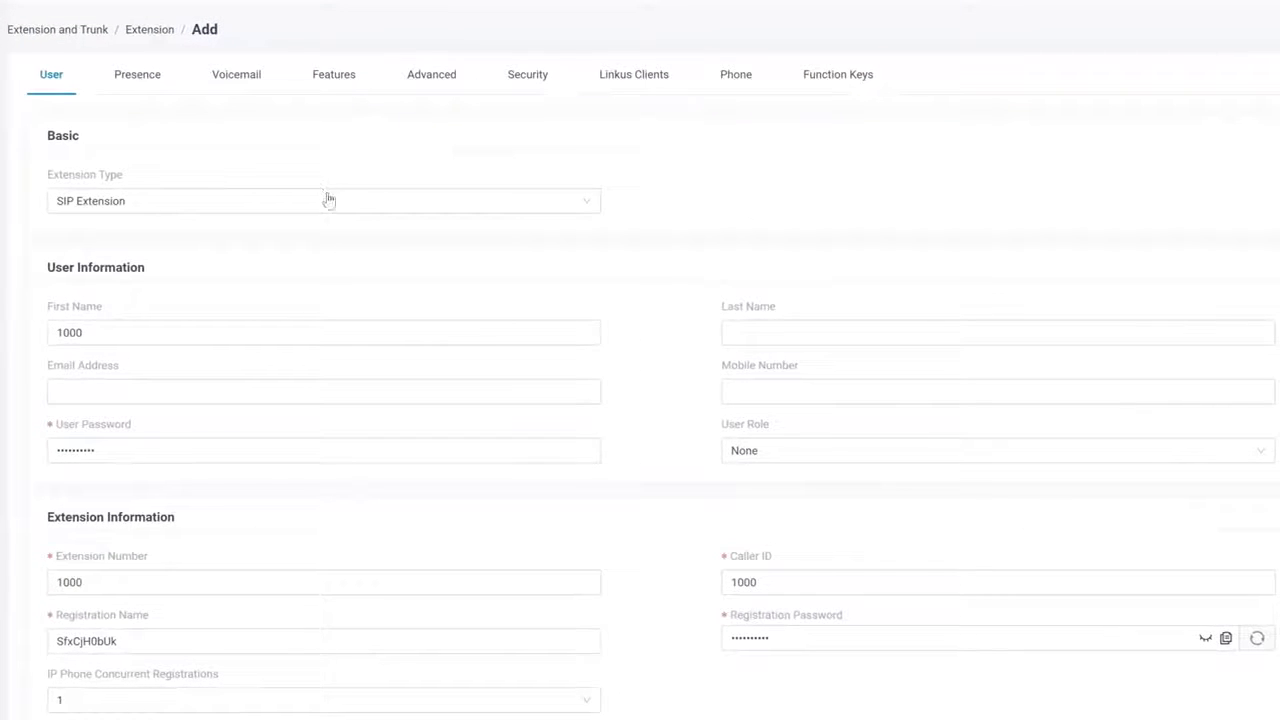
- Set the new extension's type to FXS Extension on FXS port Span1-Port1
{"action": "left_click", "coordinate": [329, 198]}
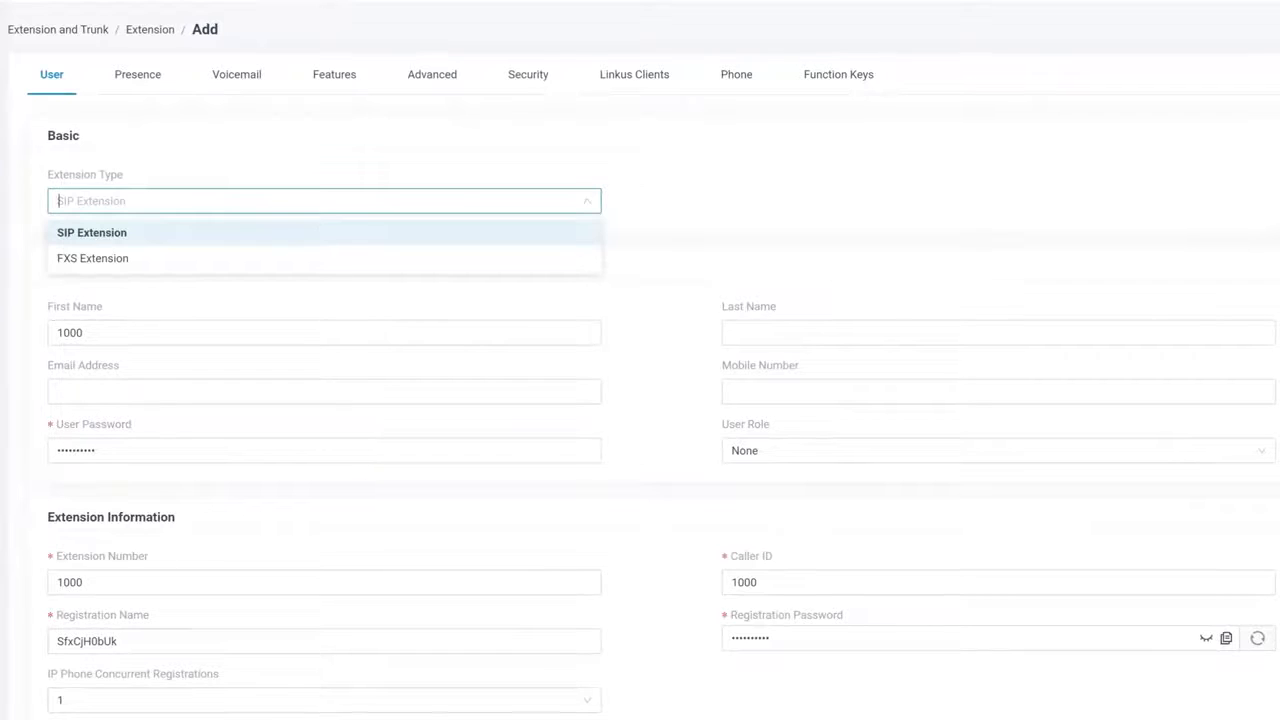
{"action": "left_click", "coordinate": [279, 258]}
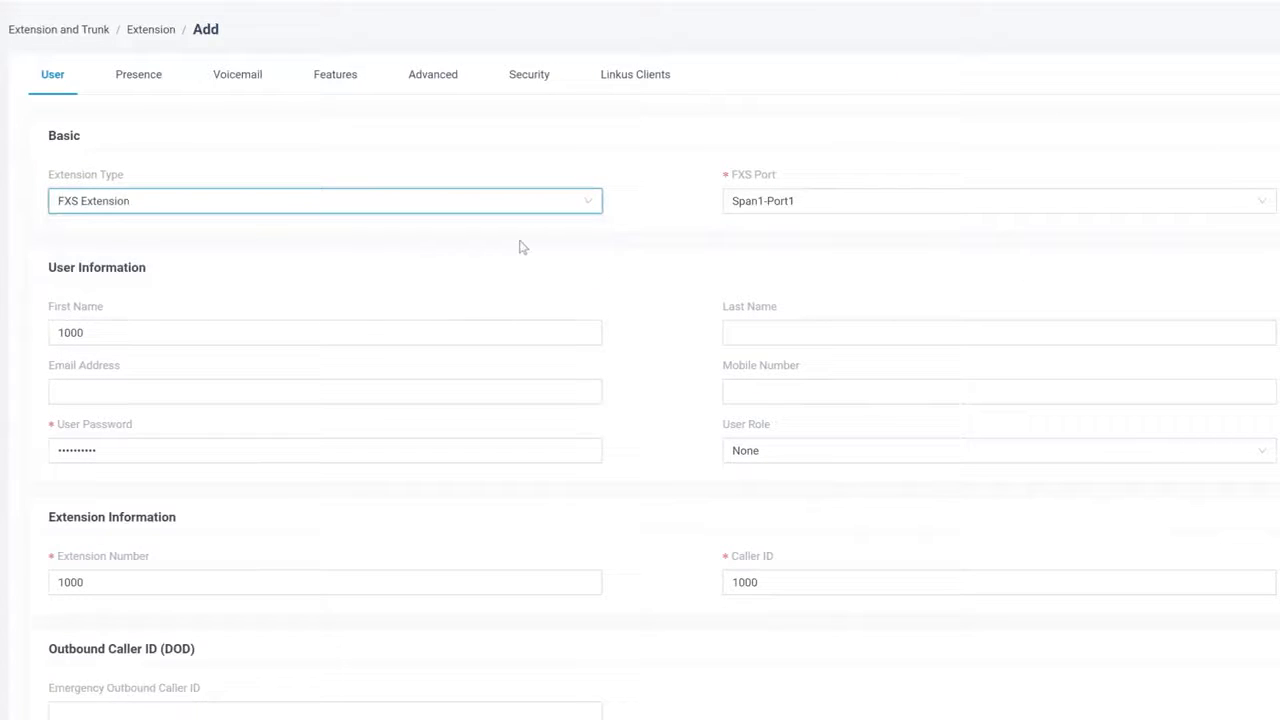
{"action": "left_click", "coordinate": [790, 204]}
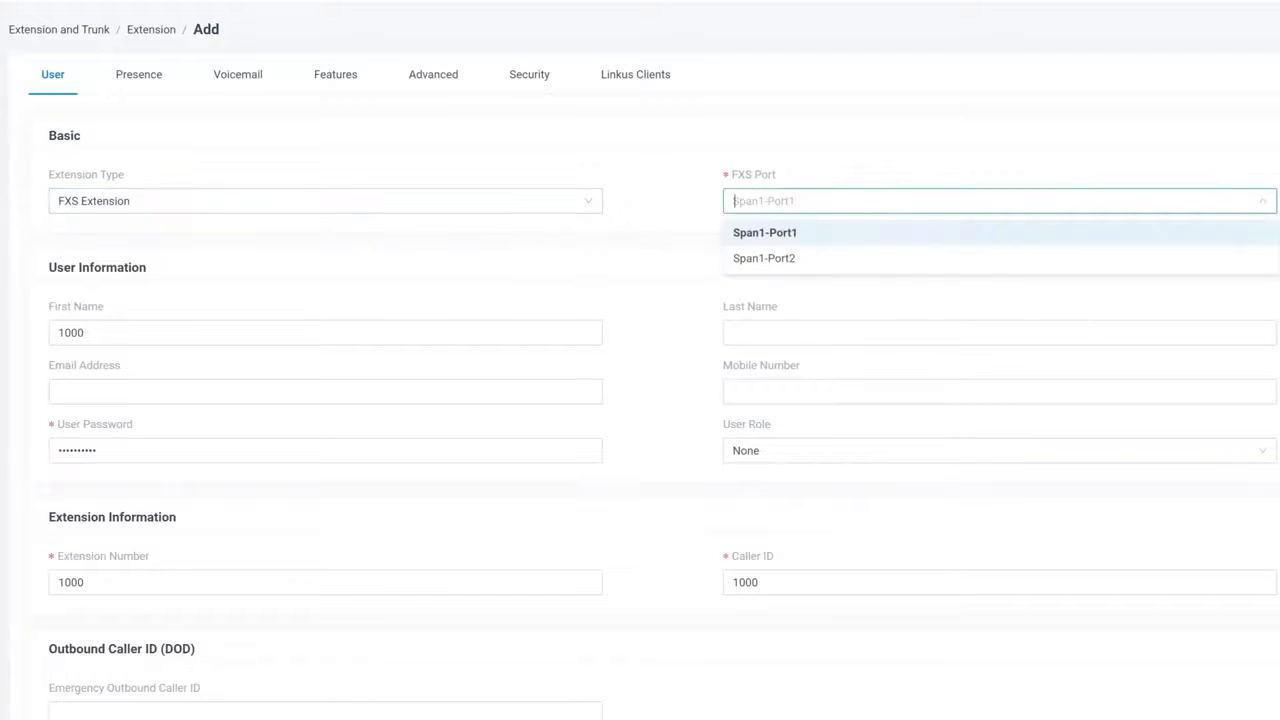
{"action": "left_click", "coordinate": [765, 233]}
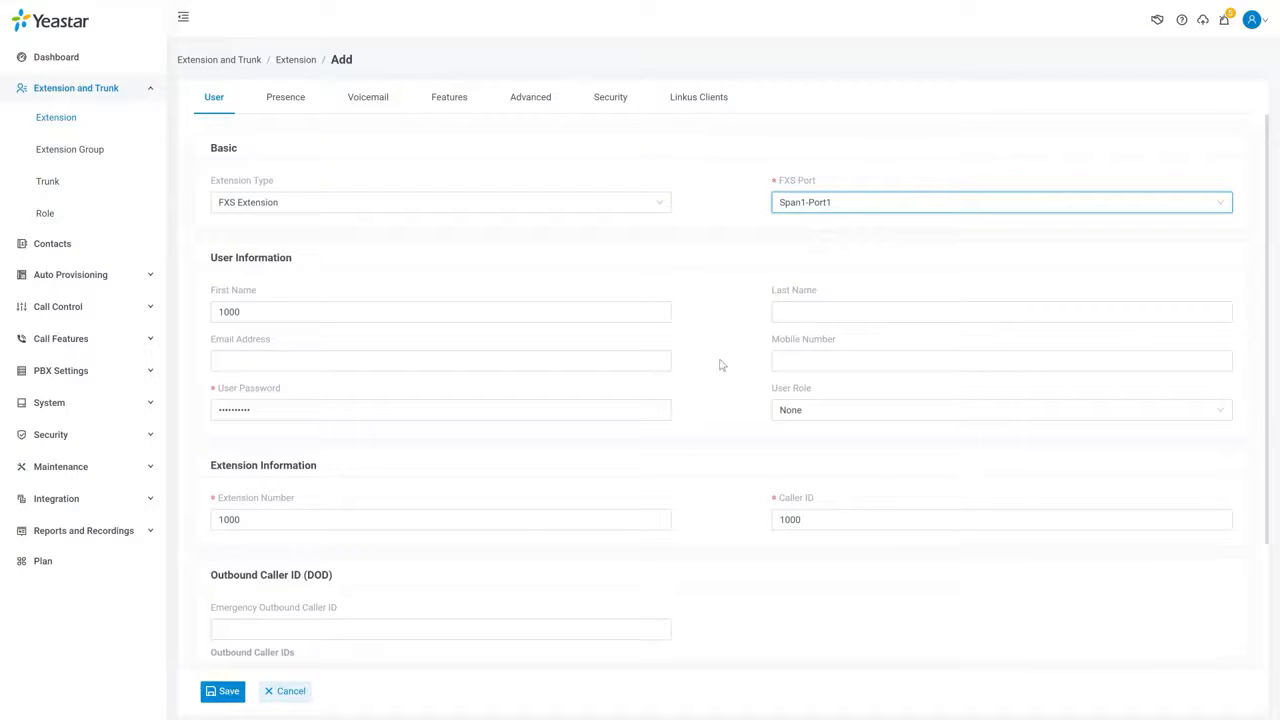
- Keep the user role at None and set both the extension number and the caller ID to 2000
{"action": "scroll", "coordinate": [720, 365], "scroll_direction": "down", "scroll_amount": 1}
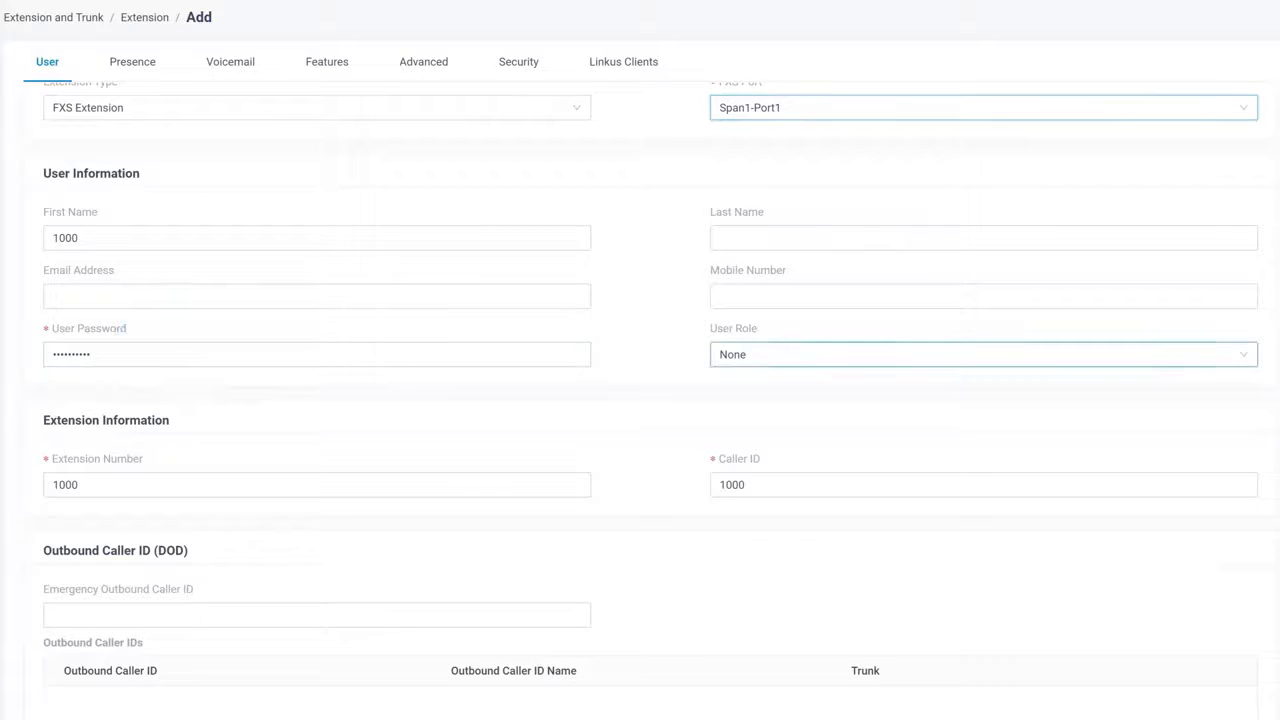
{"action": "left_click", "coordinate": [984, 355]}
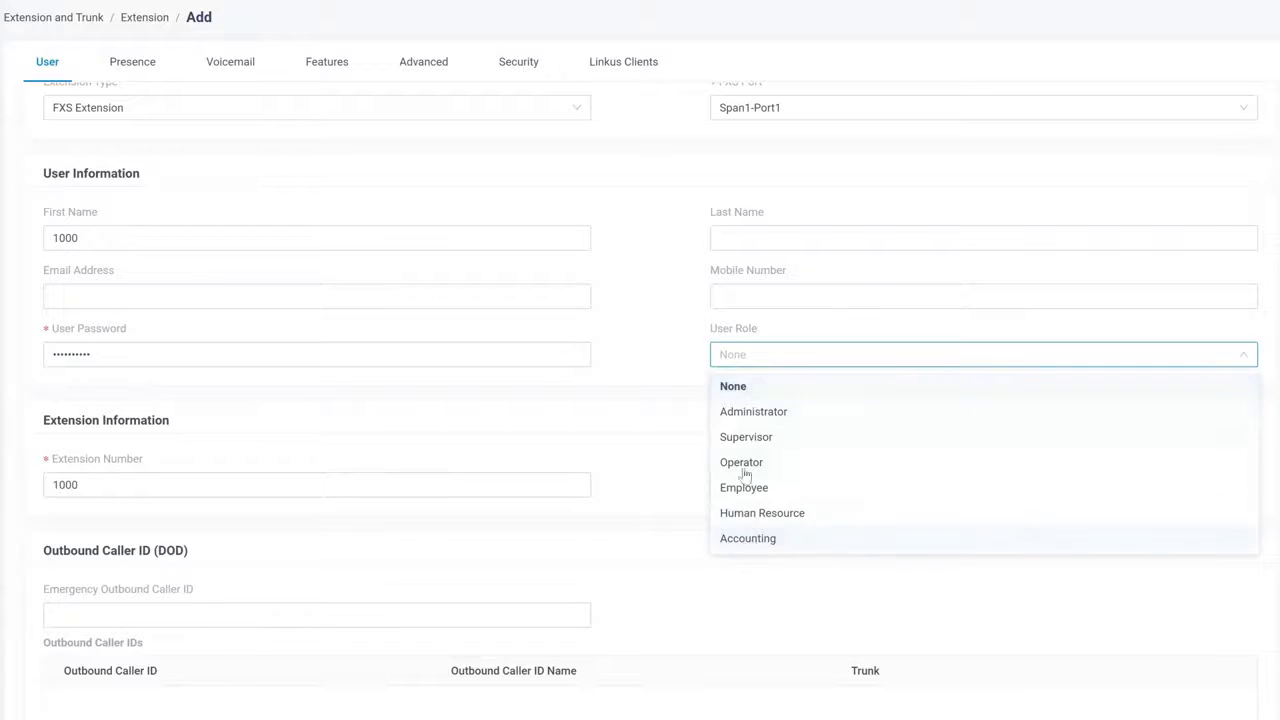
{"action": "left_click", "coordinate": [738, 388]}
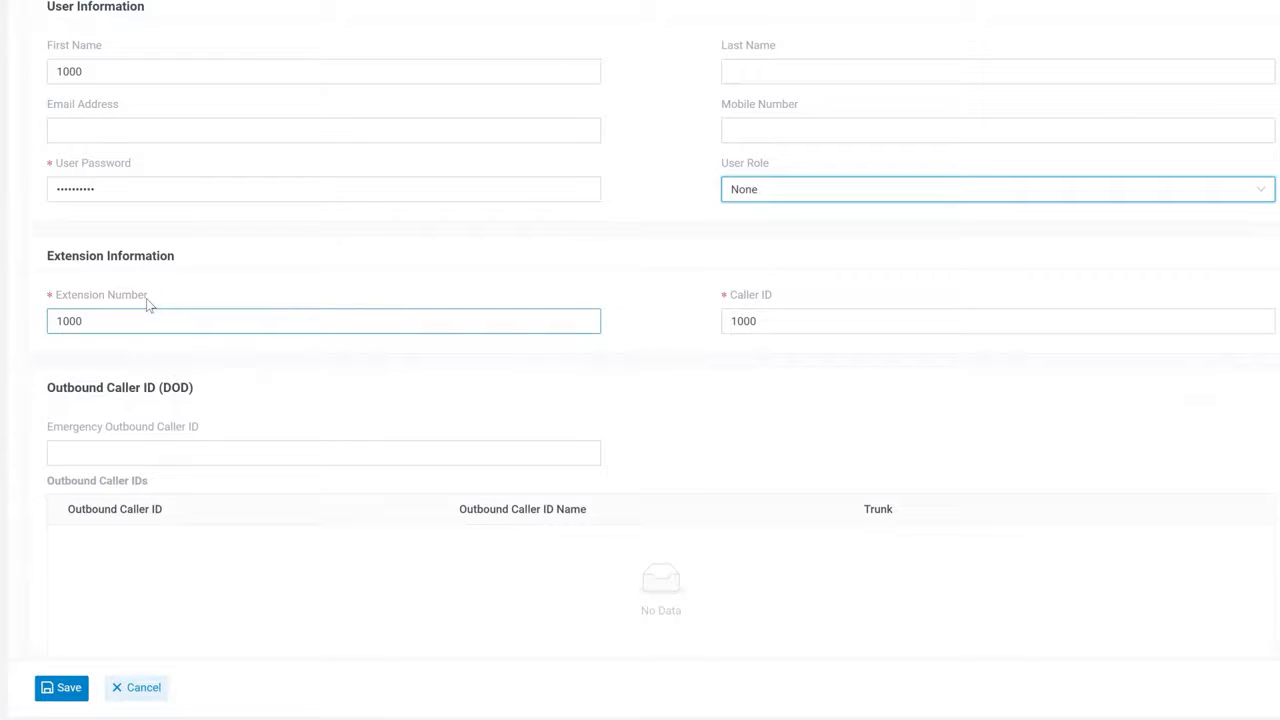
{"action": "left_click", "coordinate": [146, 299]}
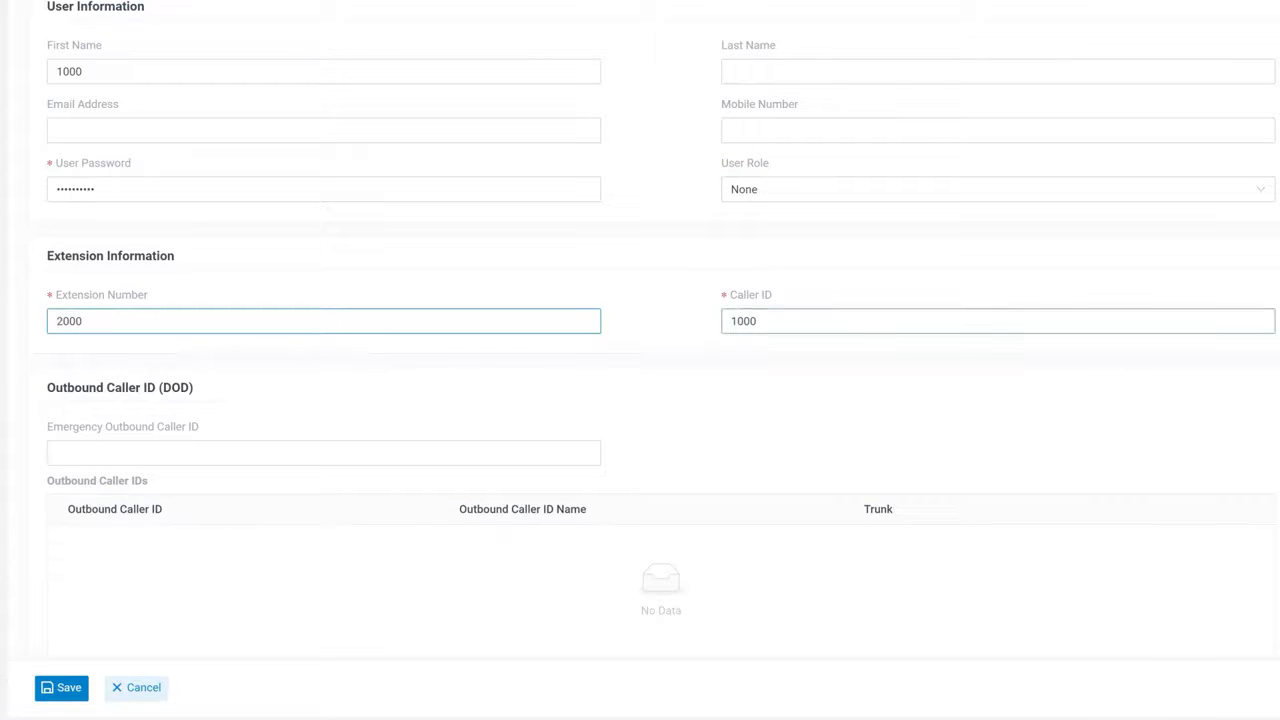
{"action": "left_click_drag", "start_coordinate": [738, 321], "coordinate": [727, 322]}
{"action": "type", "text": "2"}
{"action": "left_click", "coordinate": [618, 330]}
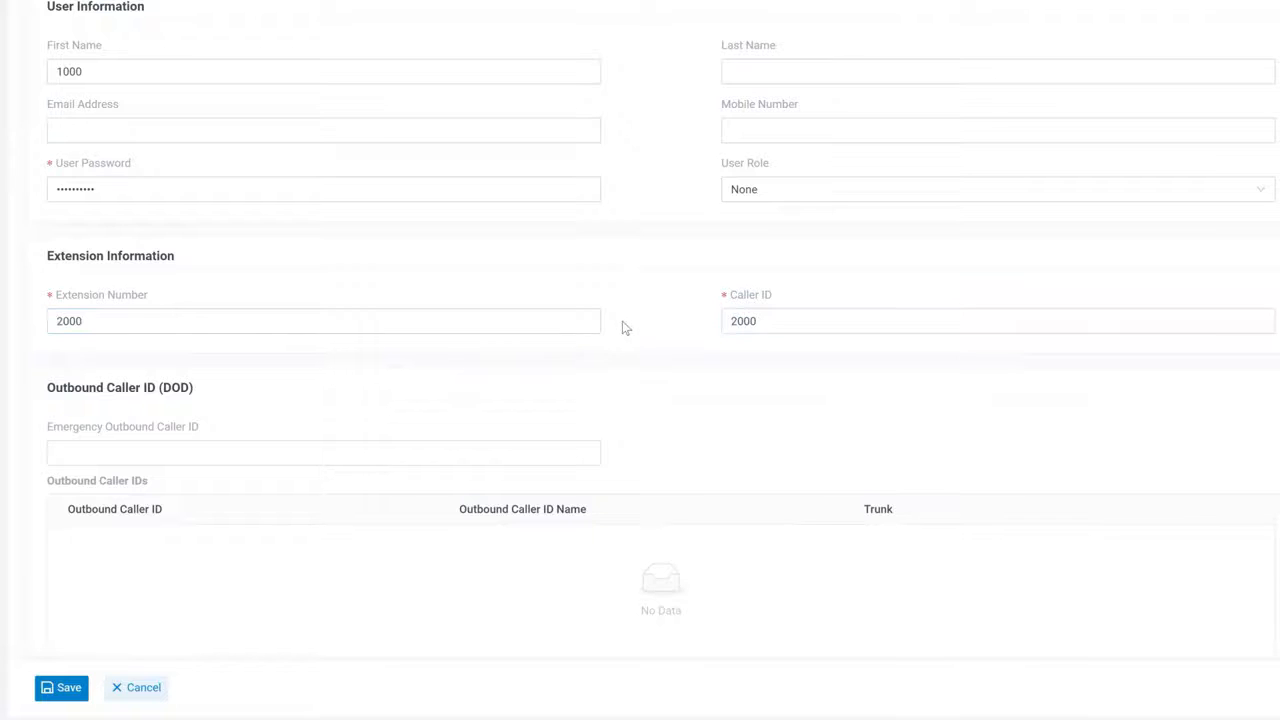
- Change the new extension's type to SIP Extension
{"action": "scroll", "coordinate": [622, 328], "scroll_direction": "up", "scroll_amount": 2}
{"action": "left_click", "coordinate": [485, 104]}
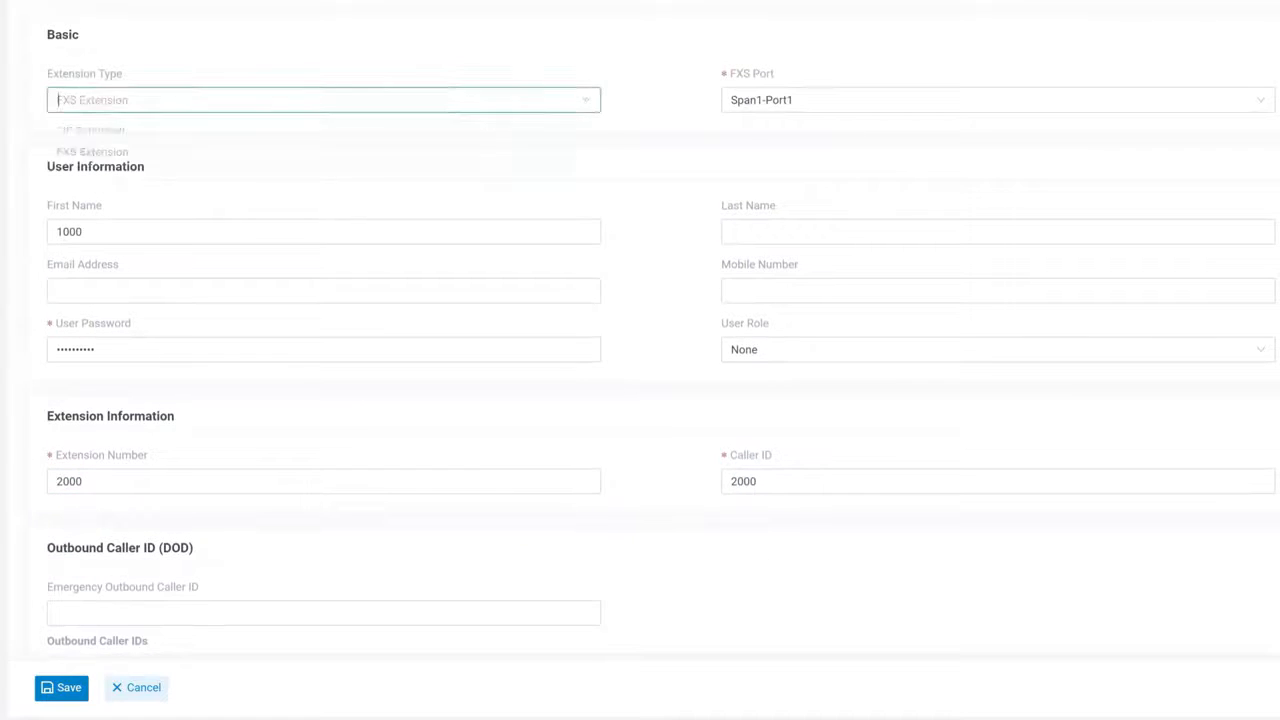
{"action": "left_click", "coordinate": [482, 145]}
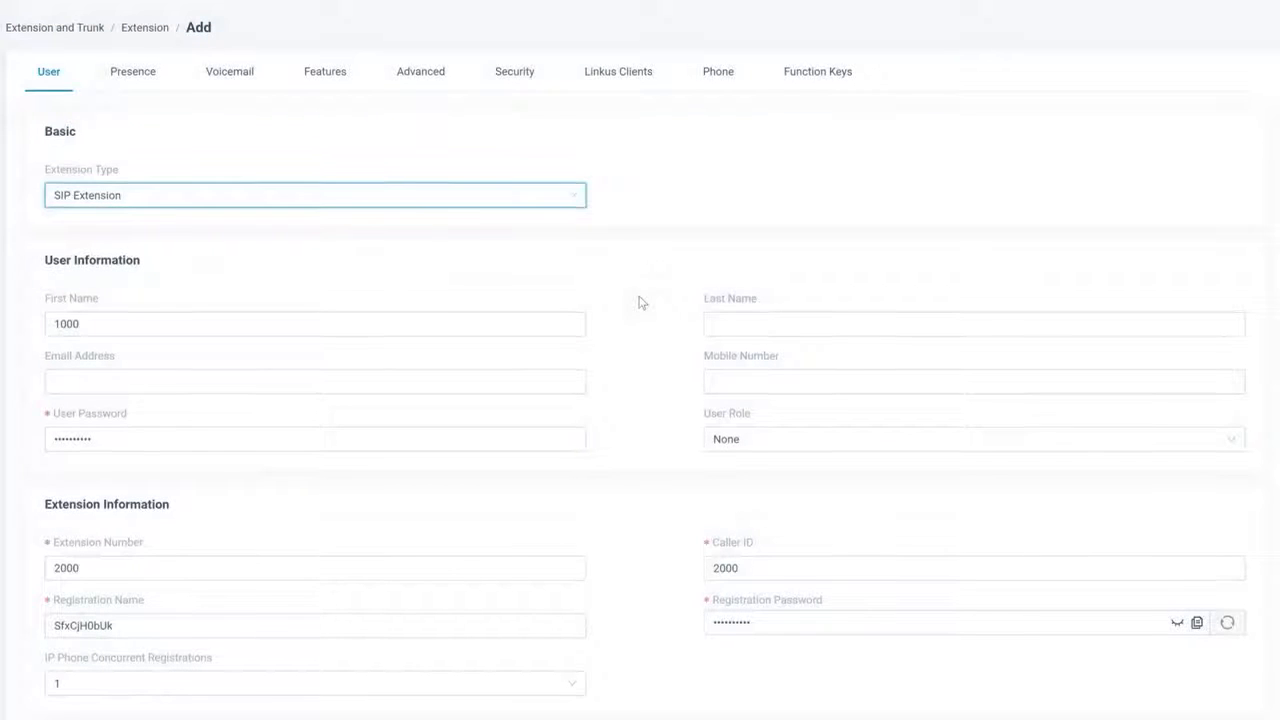
- Reveal the extension's registration password and set IP Phone Concurrent Registrations to 3
{"action": "scroll", "coordinate": [641, 302], "scroll_direction": "down", "scroll_amount": 1}
{"action": "left_click", "coordinate": [1176, 543]}
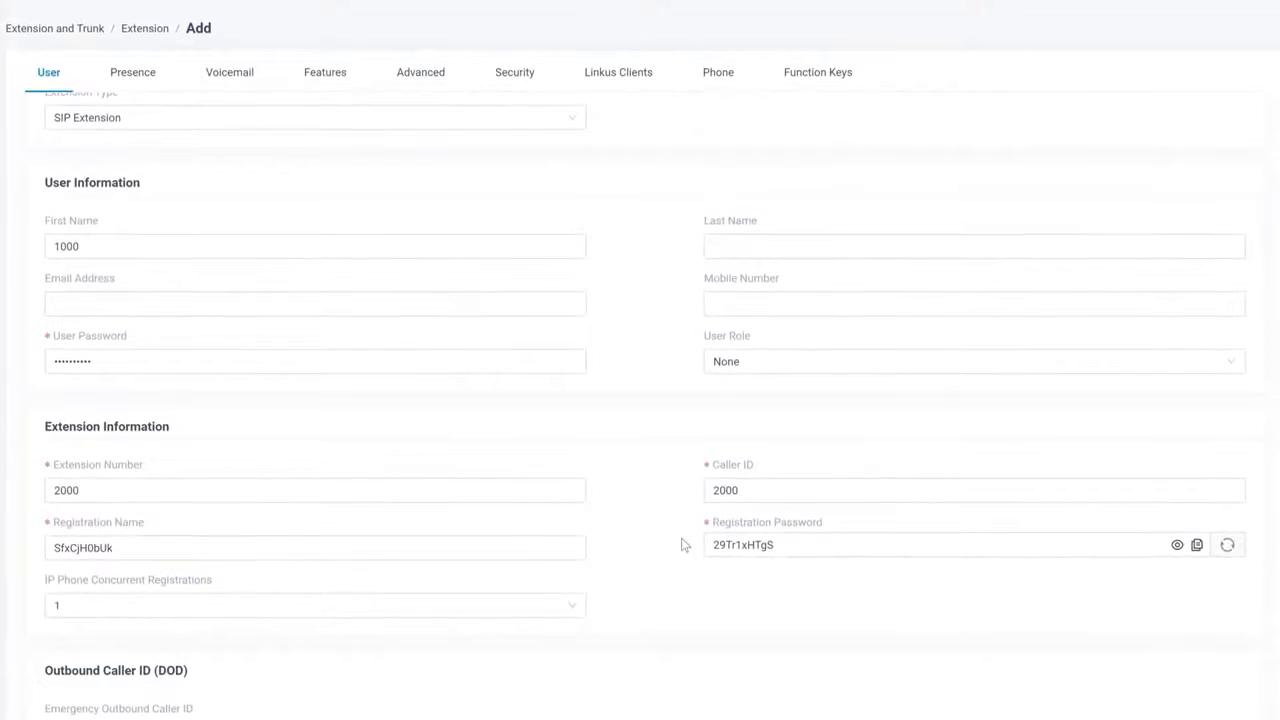
{"action": "left_click", "coordinate": [188, 613]}
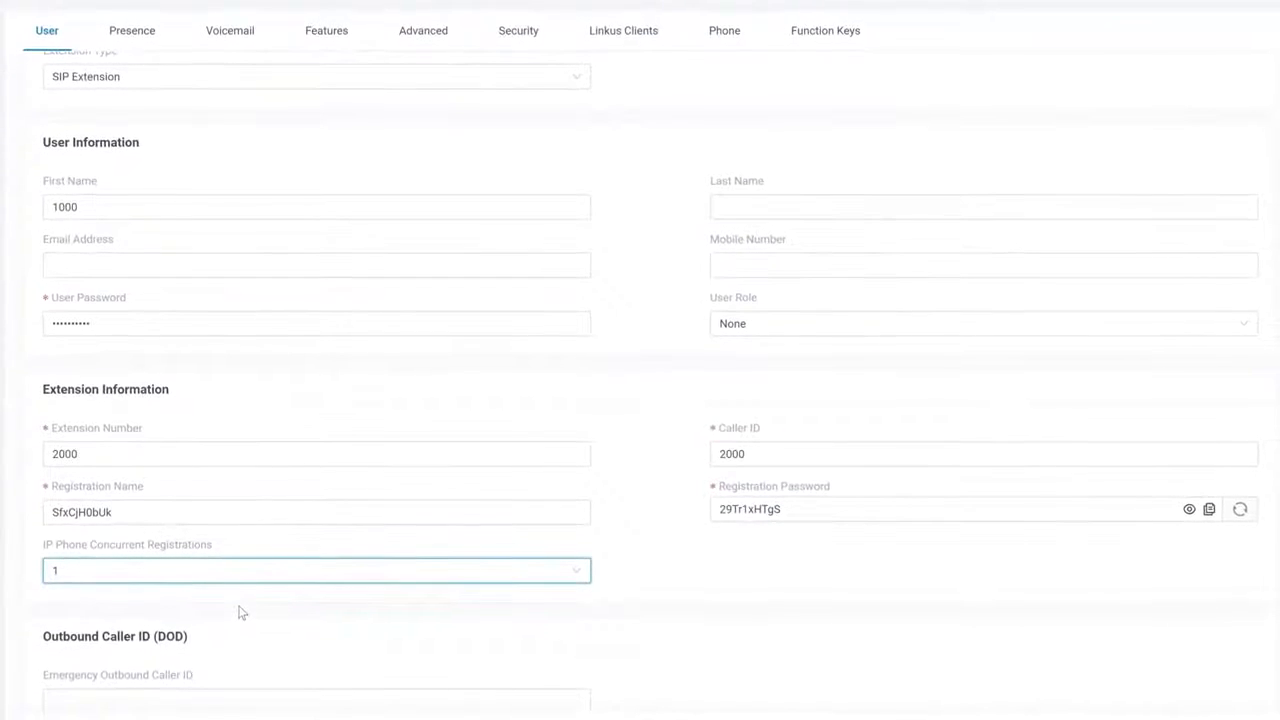
{"action": "left_click", "coordinate": [238, 581]}
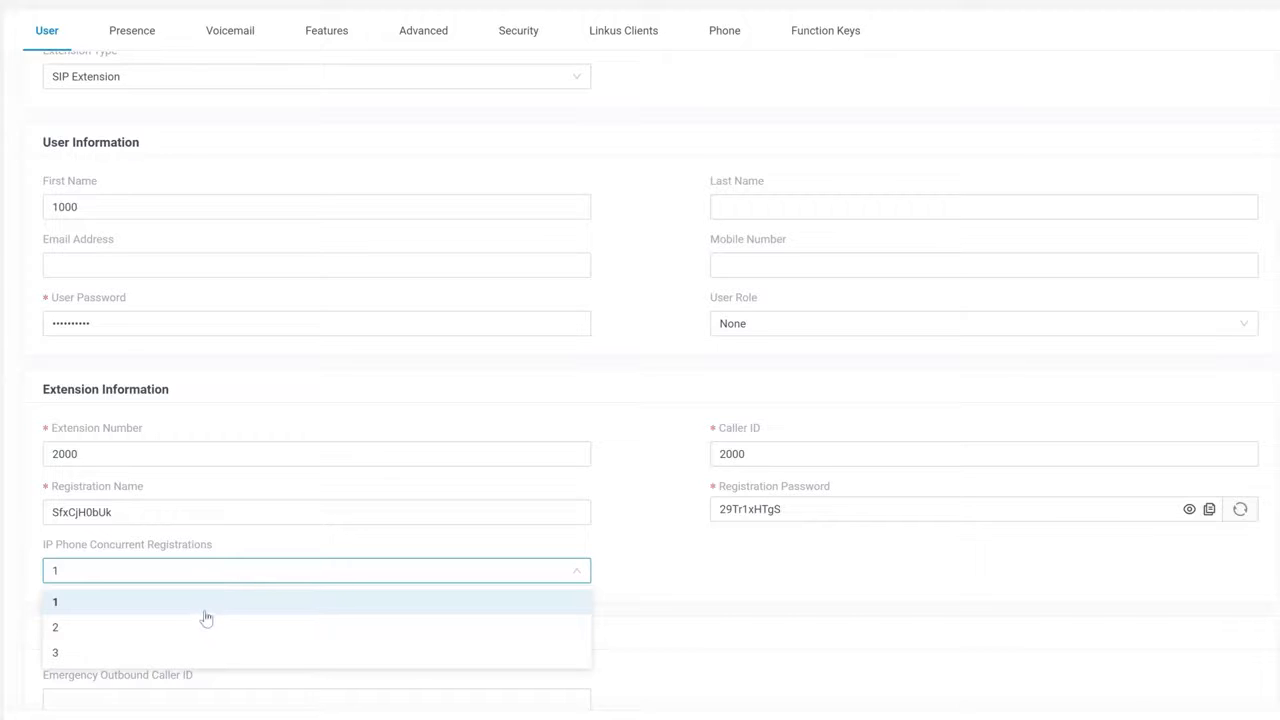
{"action": "left_click", "coordinate": [180, 656]}
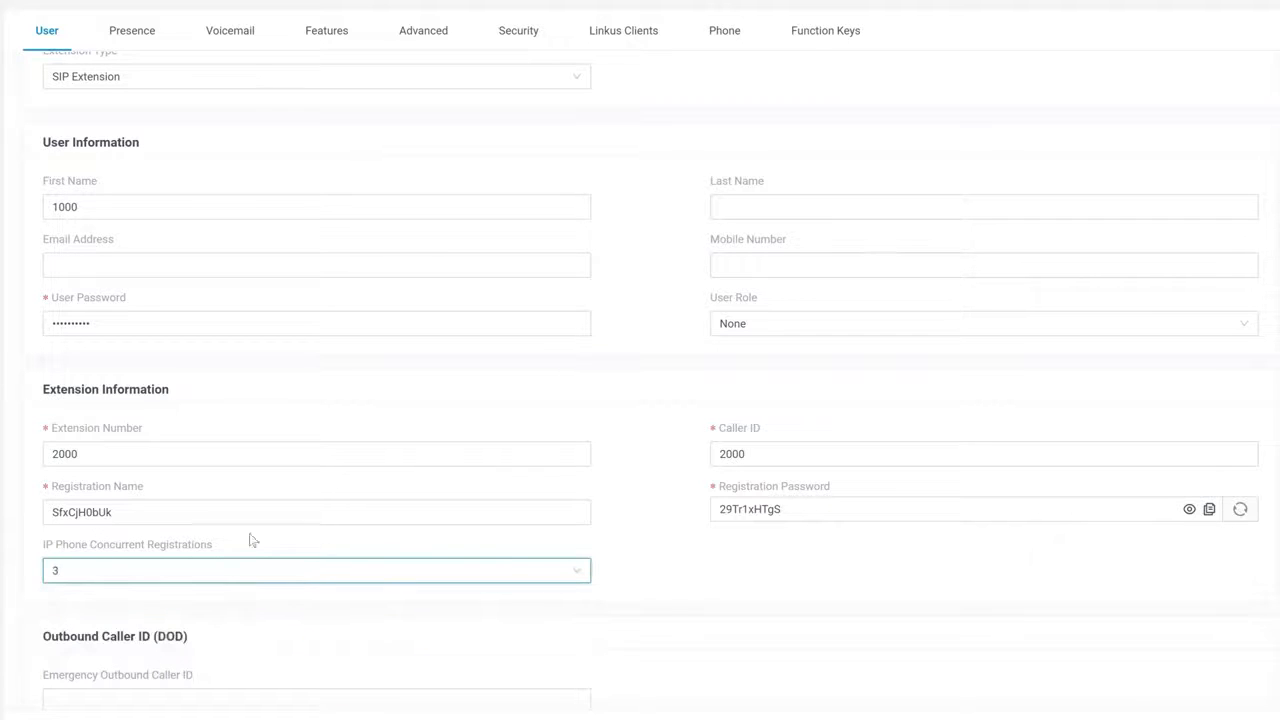
- Check the extension's Linkus client settings, and set Available presence to forward internal calls to IVR when busy
{"action": "left_click", "coordinate": [624, 38]}
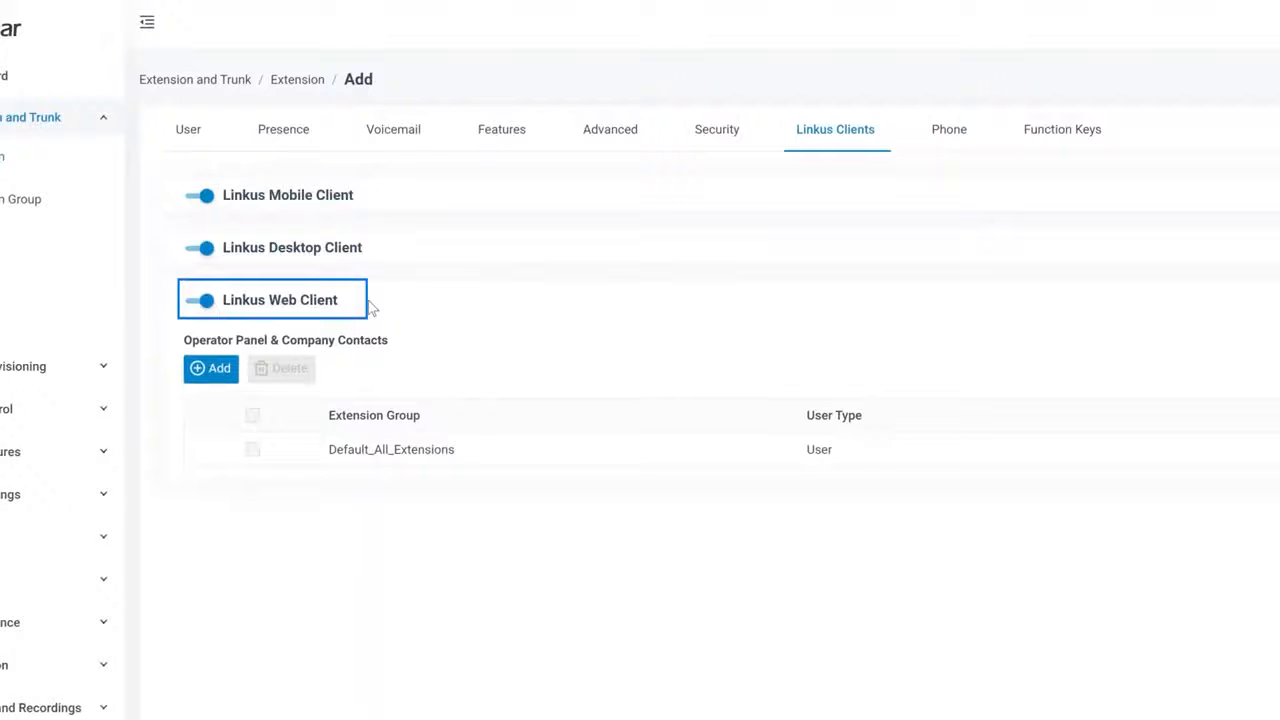
{"action": "left_click", "coordinate": [194, 145]}
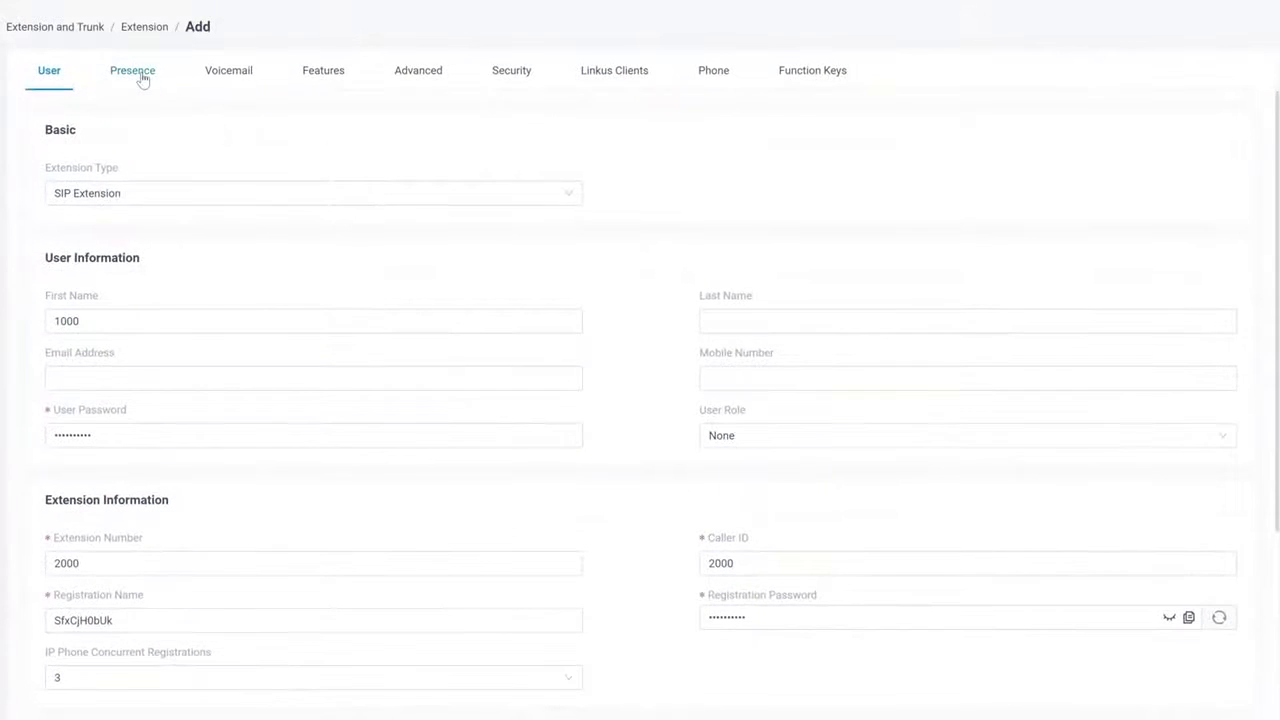
{"action": "left_click", "coordinate": [129, 10]}
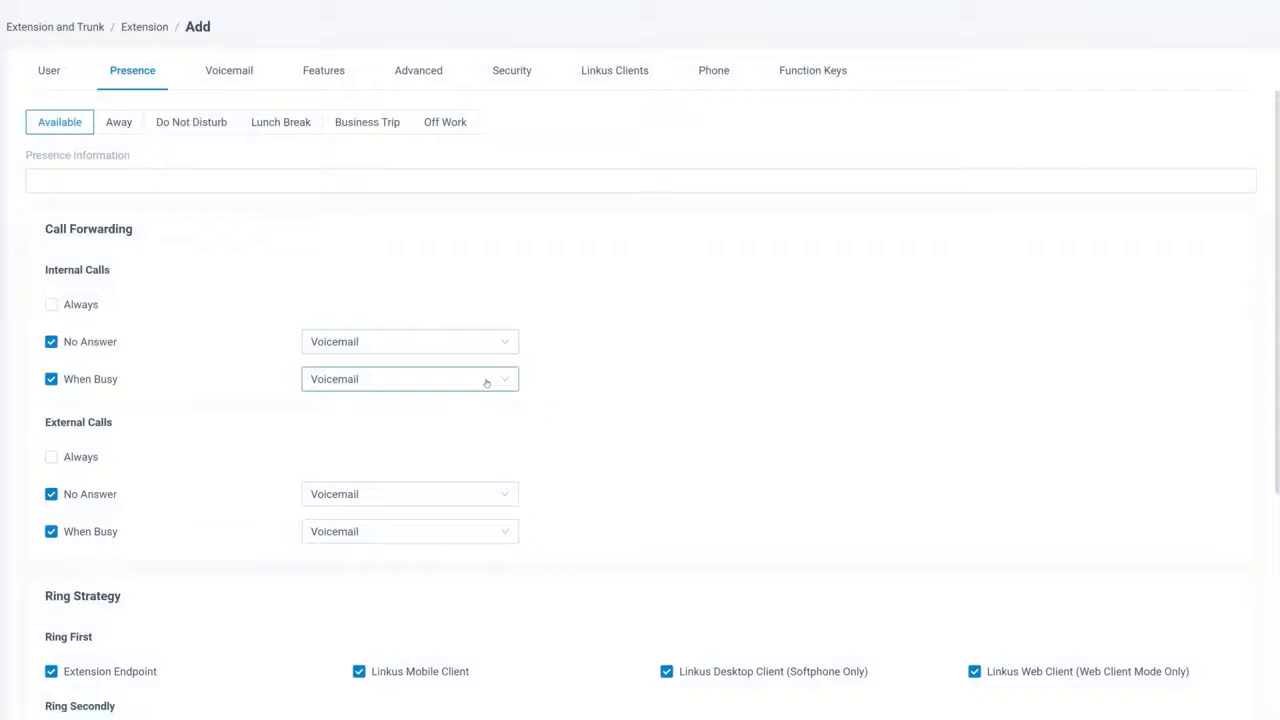
{"action": "left_click", "coordinate": [448, 379]}
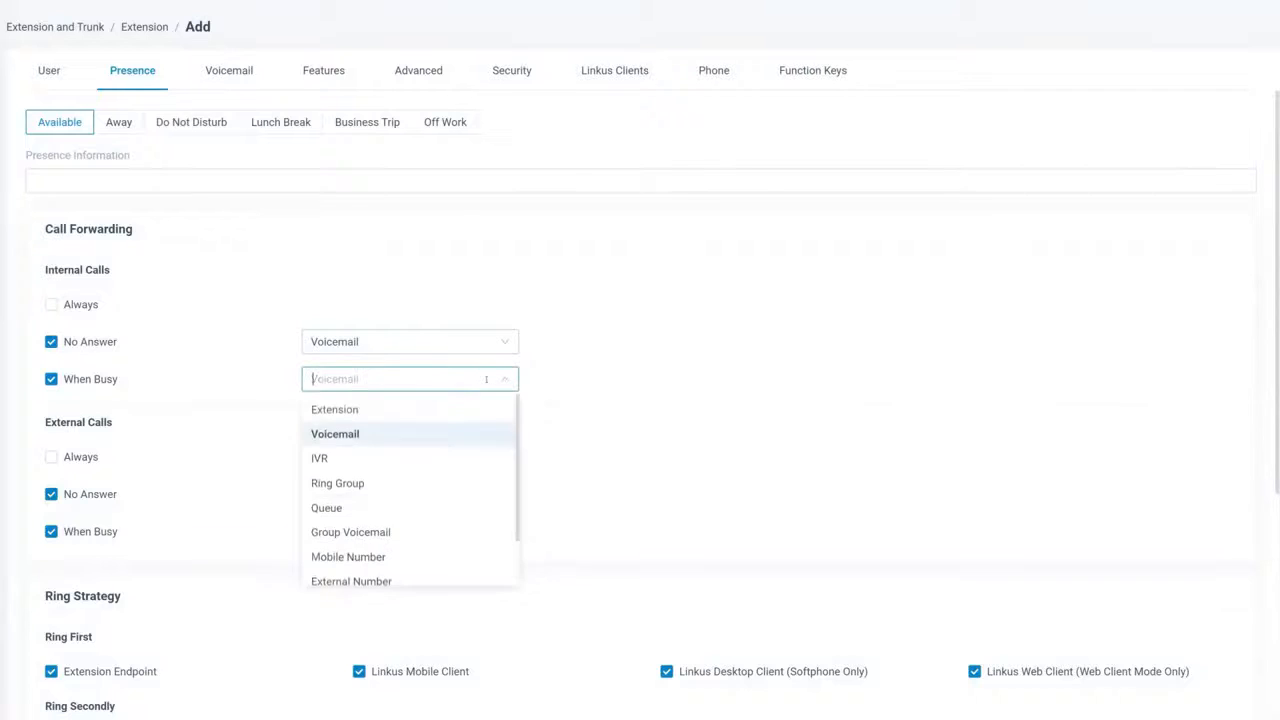
{"action": "left_click", "coordinate": [410, 459]}
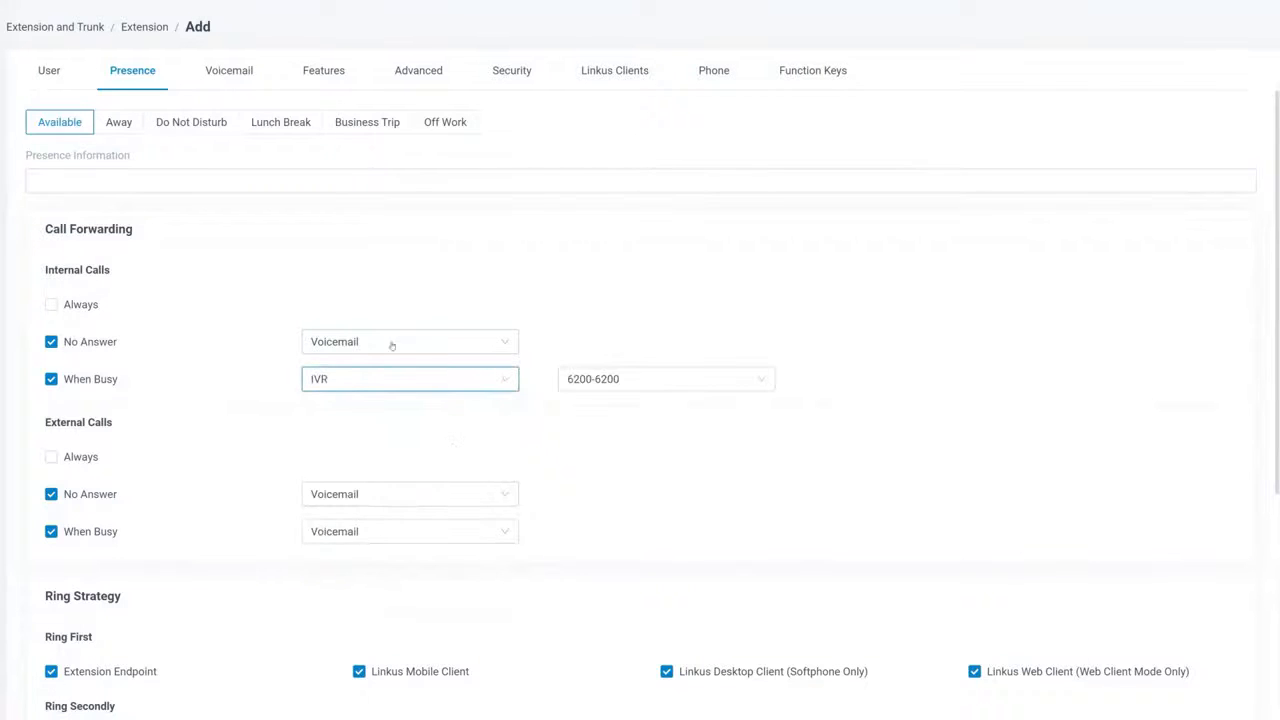
- For the Away presence, forward internal calls when busy to extension 2000-1000
{"action": "left_click", "coordinate": [119, 124]}
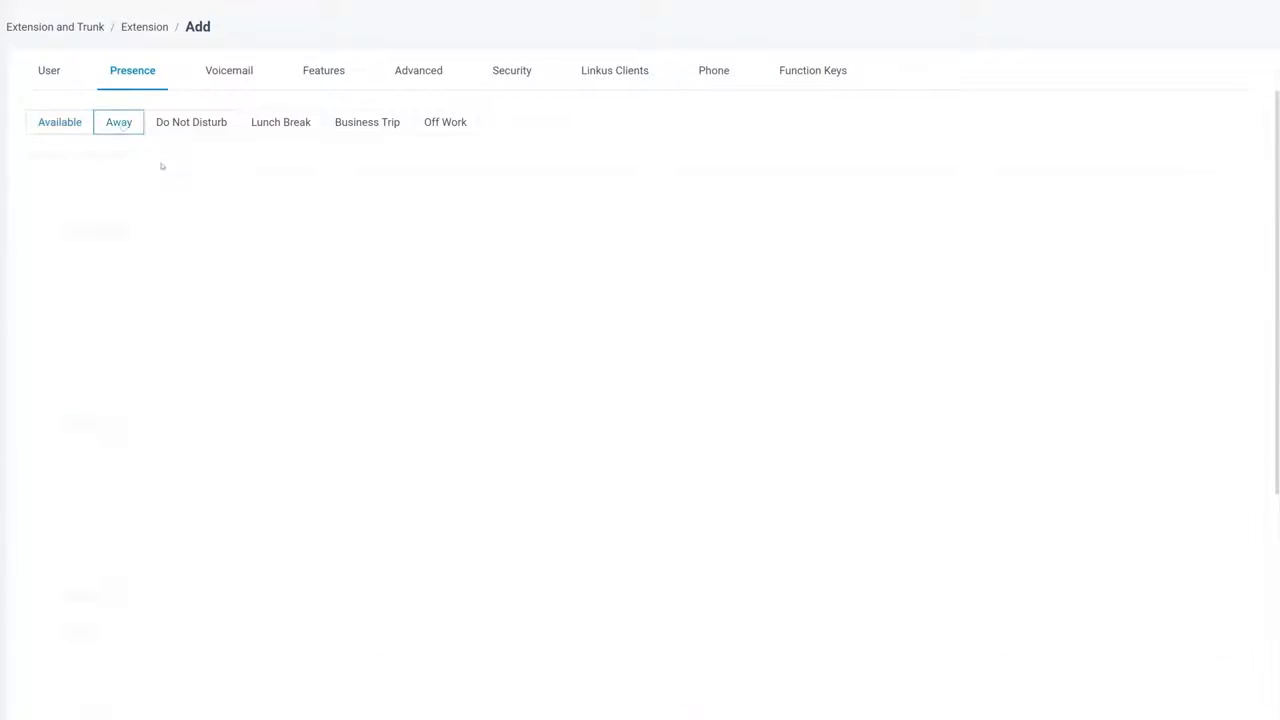
{"action": "left_click", "coordinate": [463, 379]}
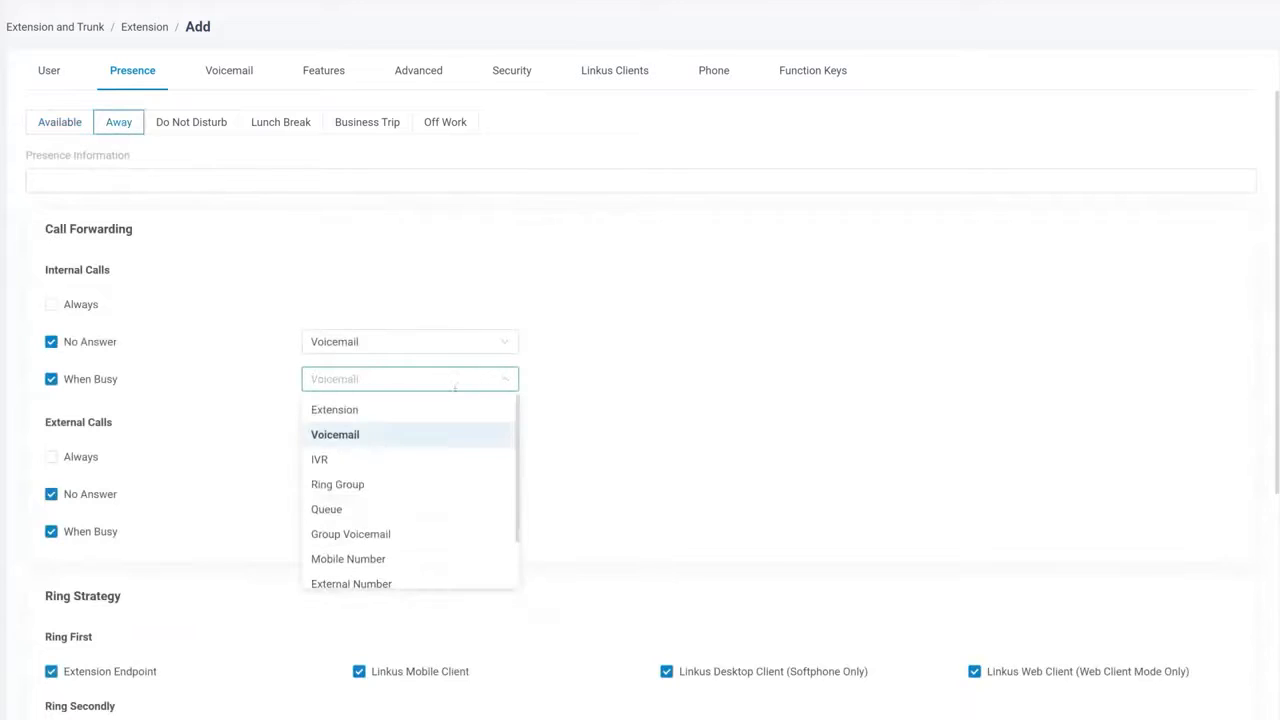
{"action": "left_click", "coordinate": [449, 410]}
{"action": "left_click", "coordinate": [626, 380]}
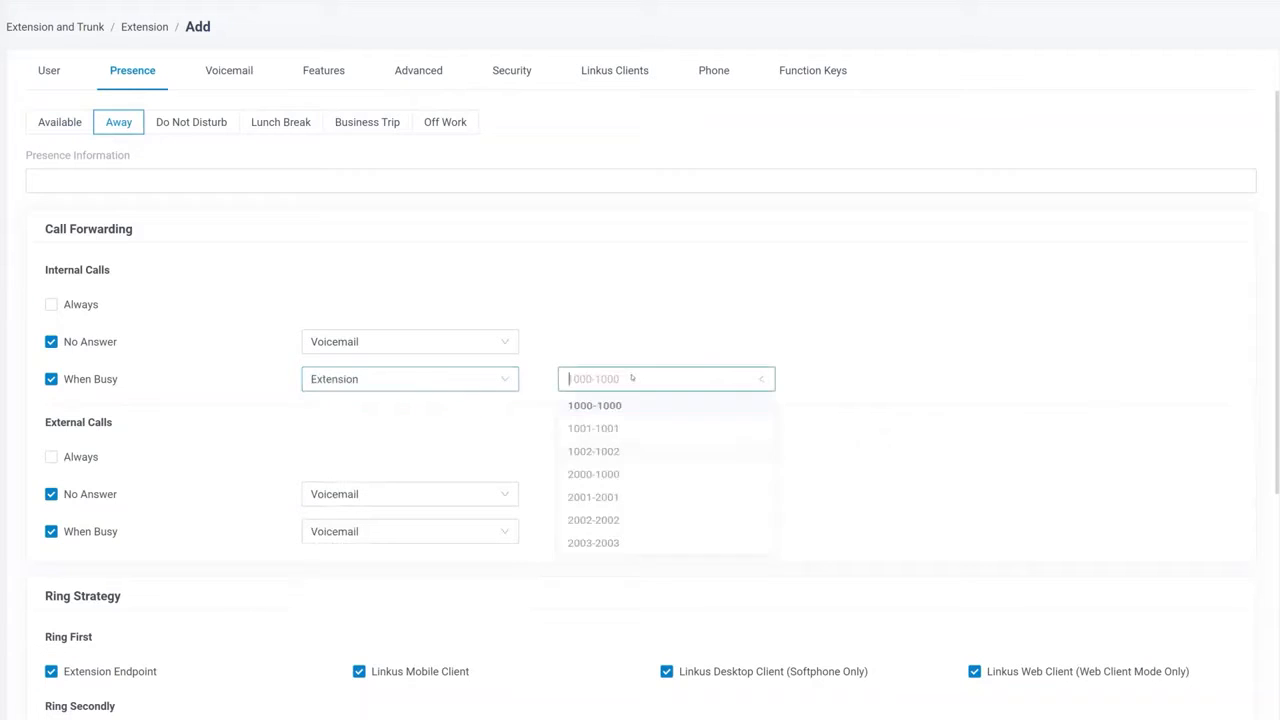
{"action": "left_click", "coordinate": [597, 481]}
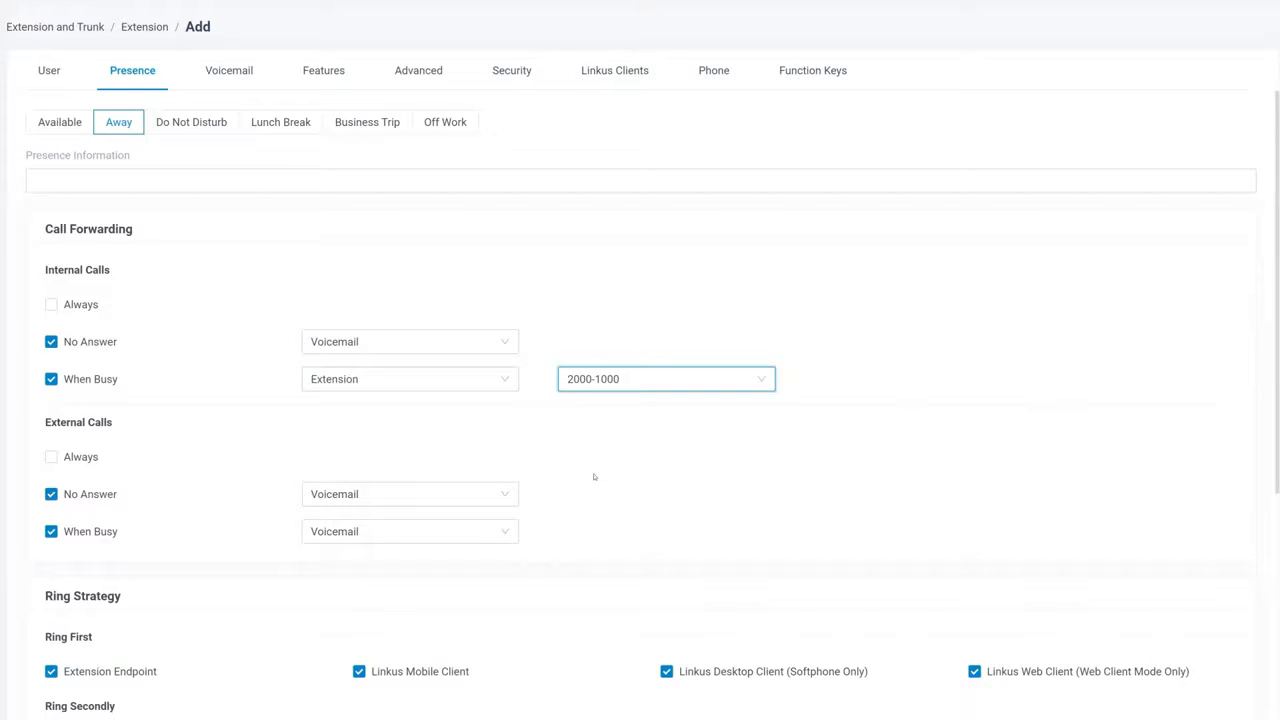
- In the Away ring strategy, move the Linkus Mobile, Desktop and Web Clients from Ring First to Ring Secondly
{"action": "scroll", "coordinate": [594, 477], "scroll_direction": "down", "scroll_amount": 2}
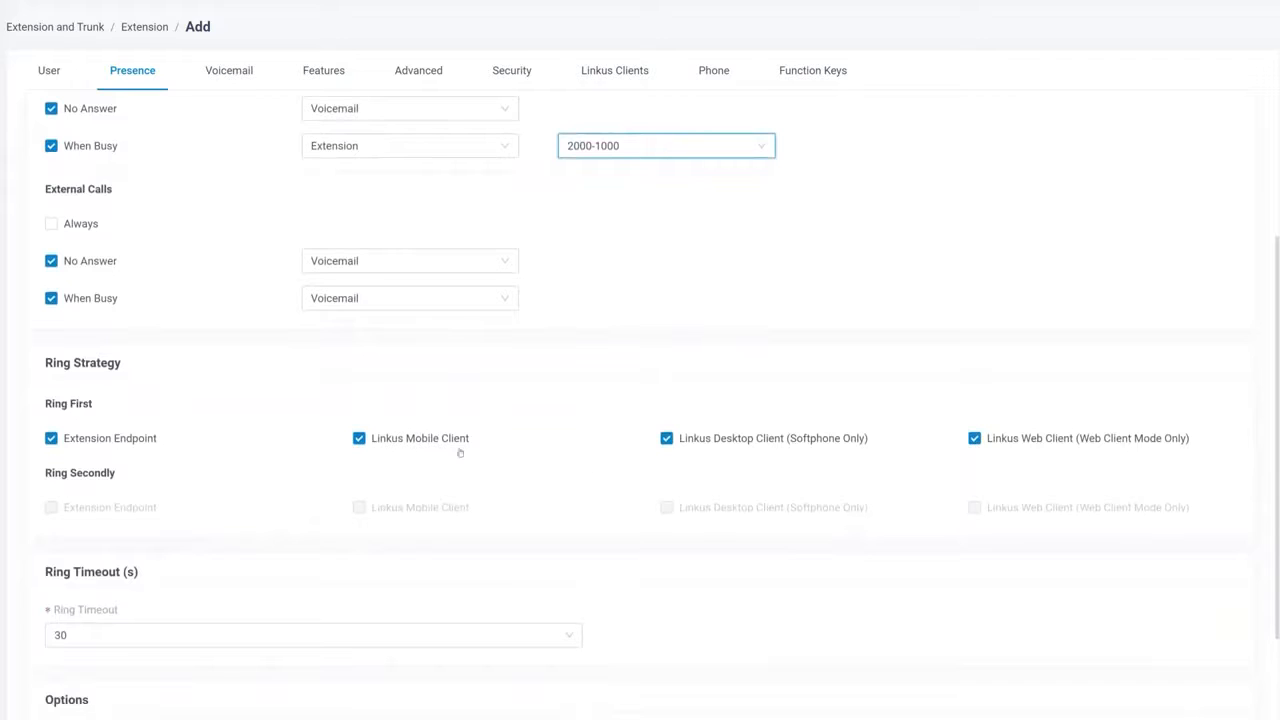
{"action": "left_click", "coordinate": [360, 439]}
{"action": "left_click", "coordinate": [359, 507]}
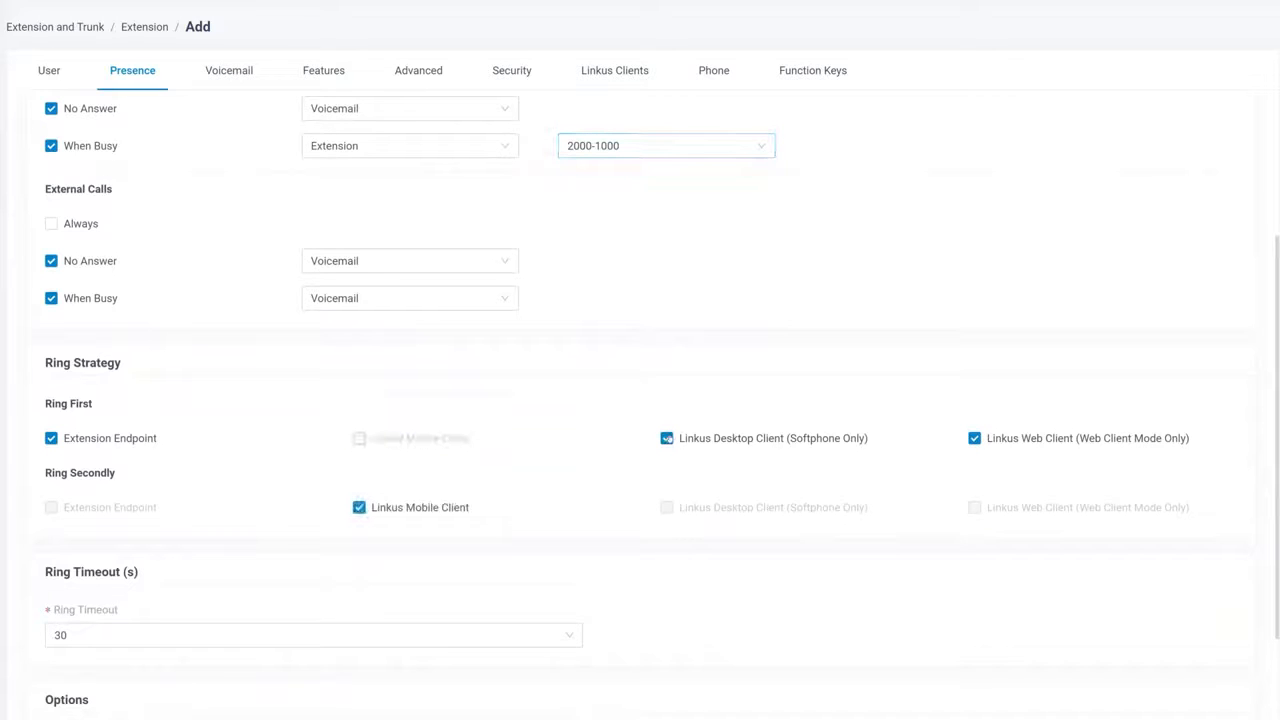
{"action": "left_click", "coordinate": [667, 438]}
{"action": "left_click", "coordinate": [667, 507]}
{"action": "left_click", "coordinate": [974, 438]}
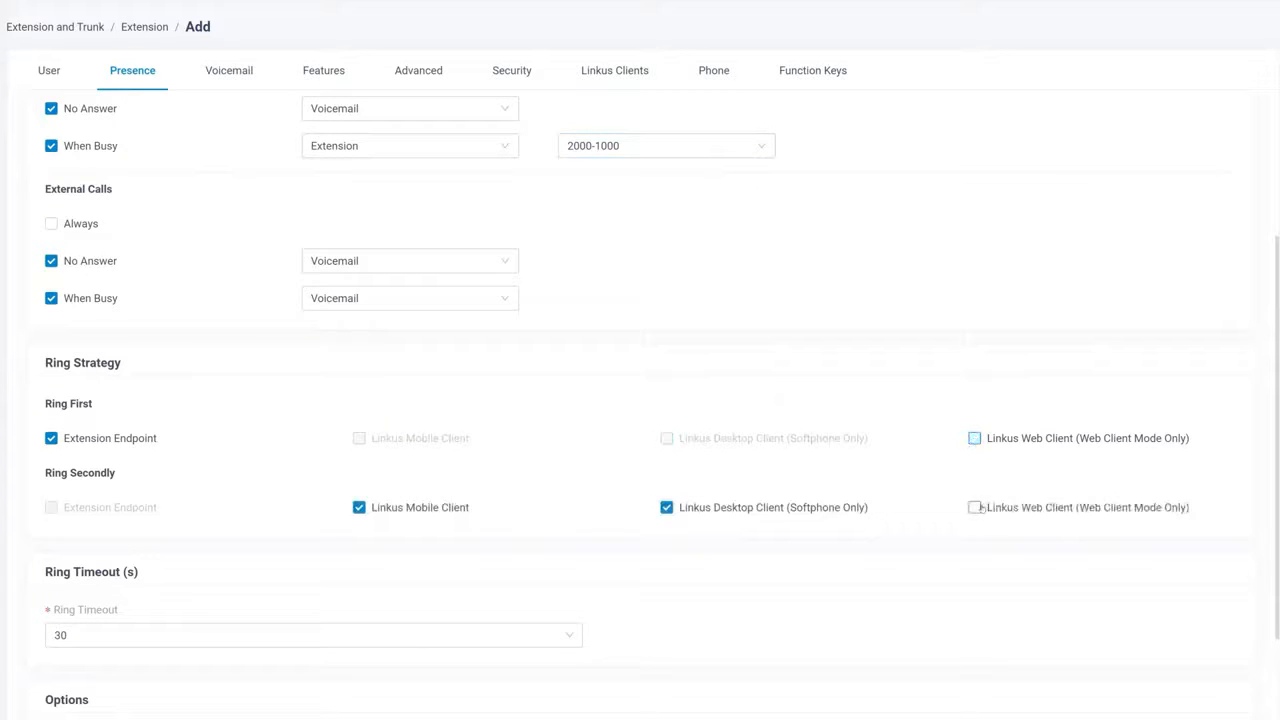
{"action": "left_click", "coordinate": [974, 507]}
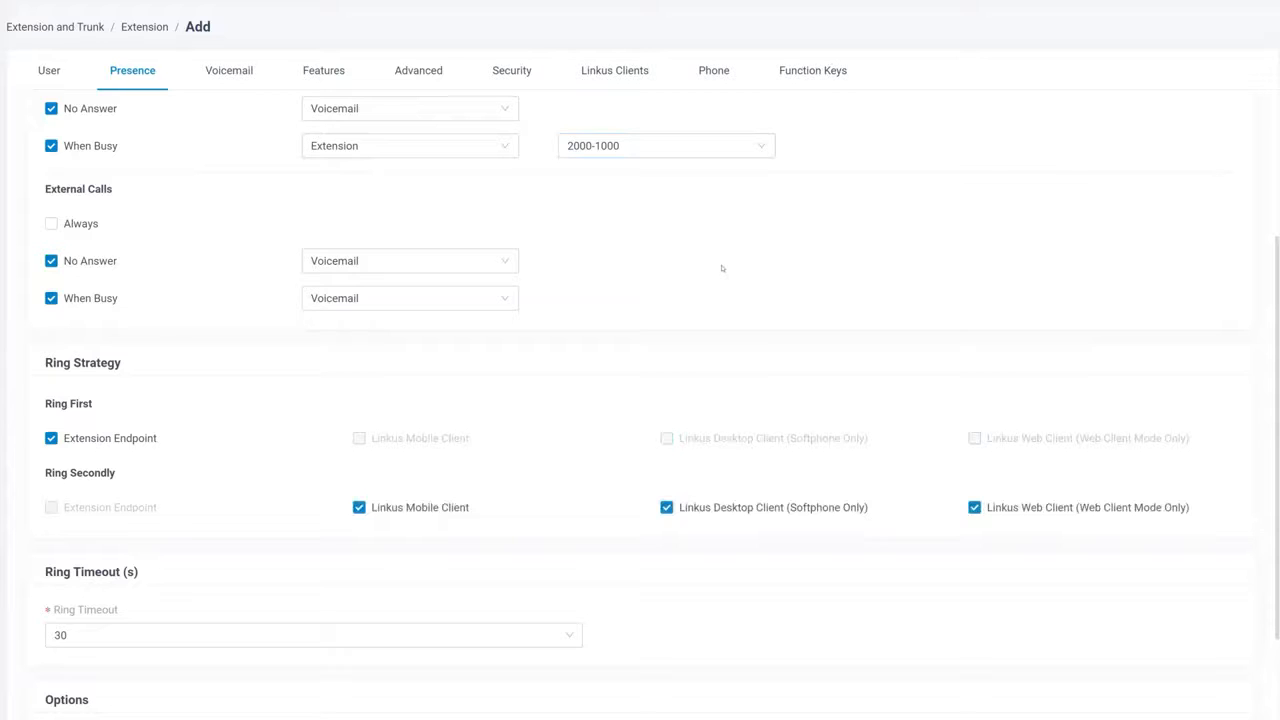
- In the extension's voicemail settings, keep Voicemail PIN Authentication Enabled and reveal the Voicemail Access PIN
{"action": "left_click", "coordinate": [249, 77]}
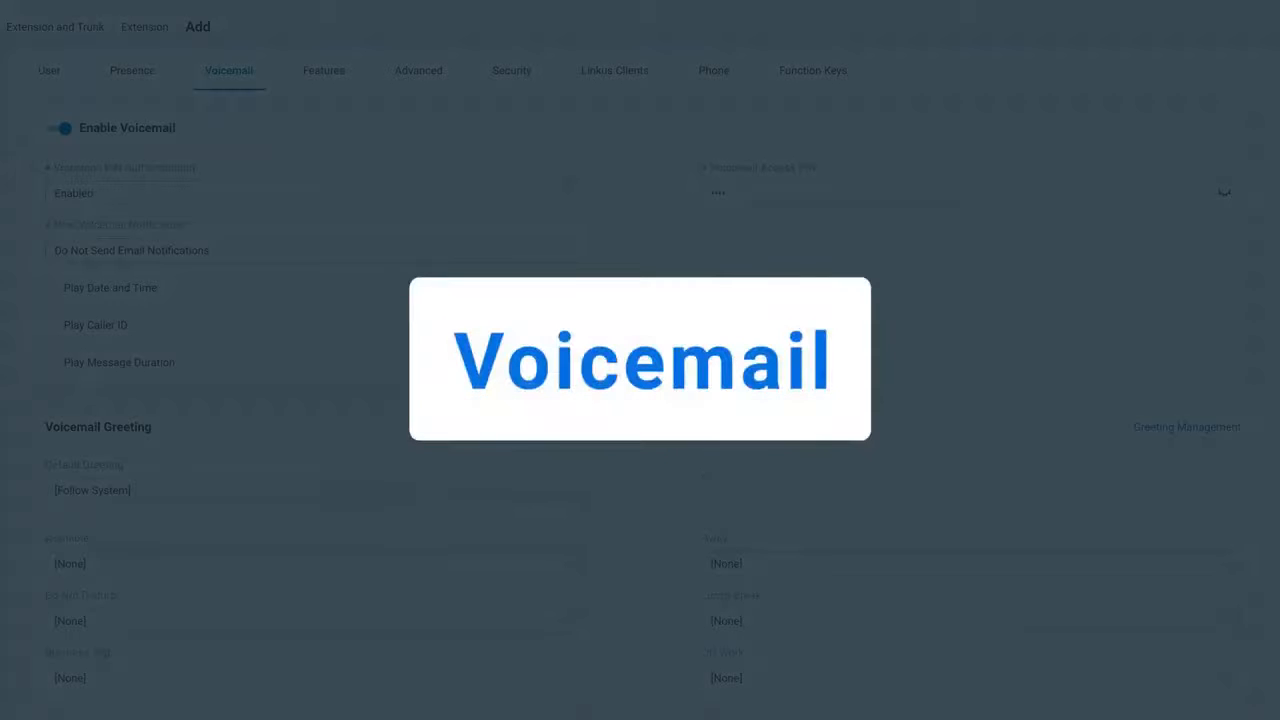
{"action": "left_click", "coordinate": [540, 193]}
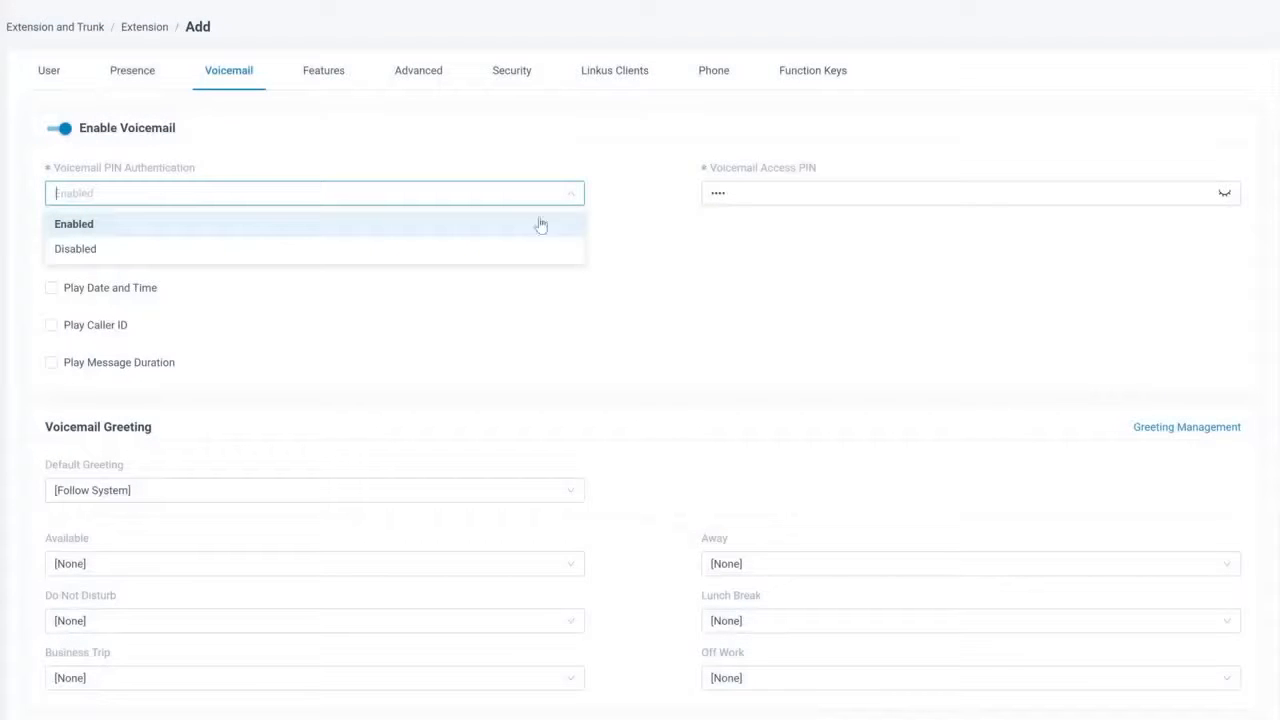
{"action": "left_click", "coordinate": [536, 231]}
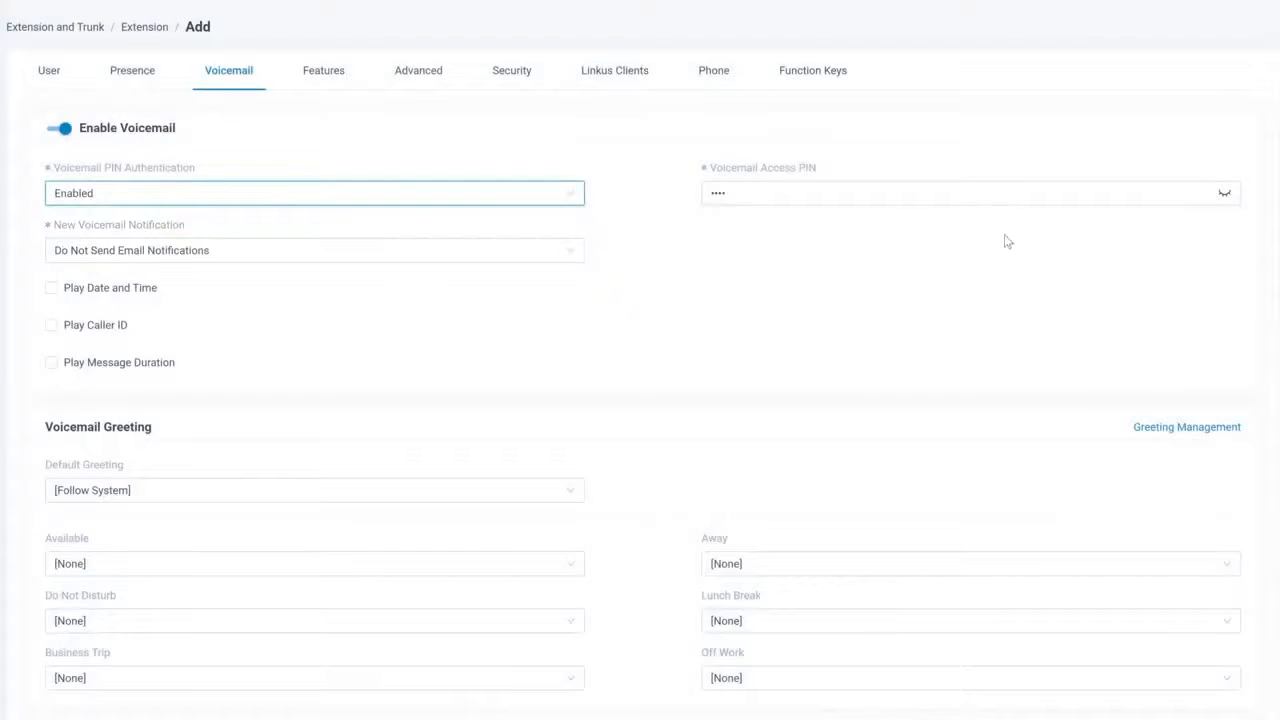
{"action": "left_click", "coordinate": [1224, 193]}
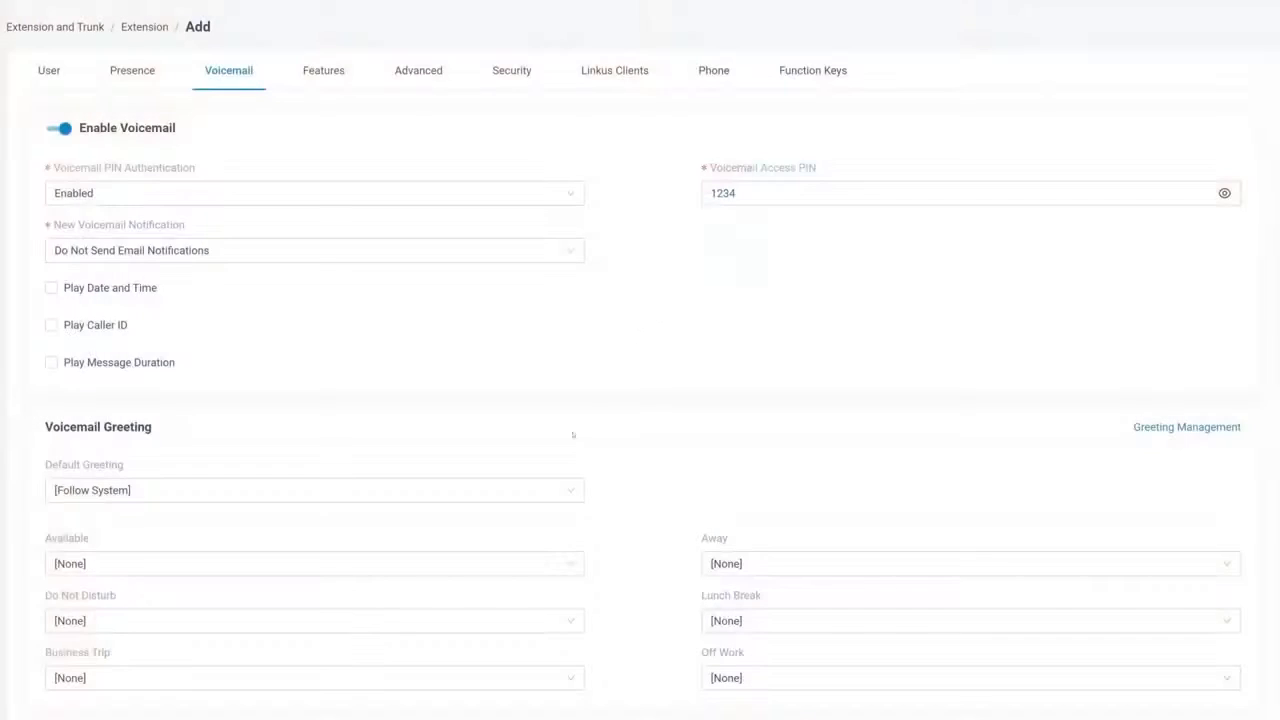
- Keep the default voicemail greeting at [Follow System], and save the extension and apply the changes
{"action": "left_click", "coordinate": [545, 489]}
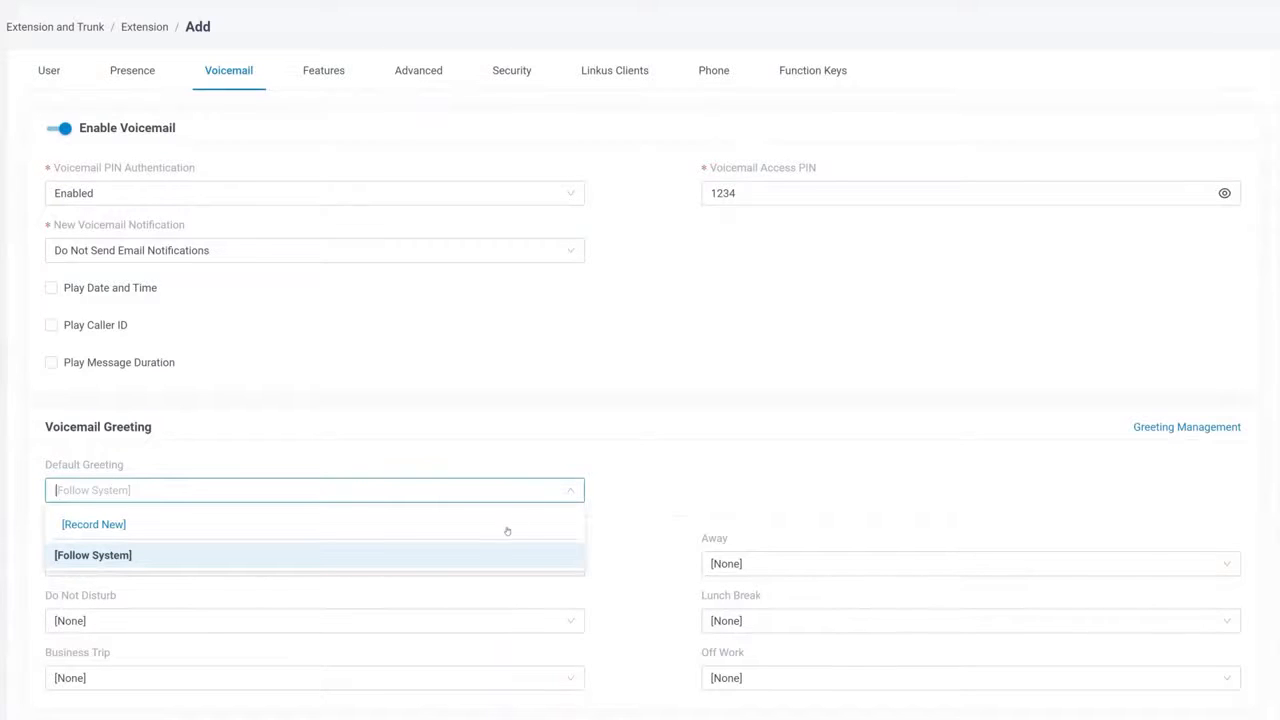
{"action": "left_click", "coordinate": [568, 490]}
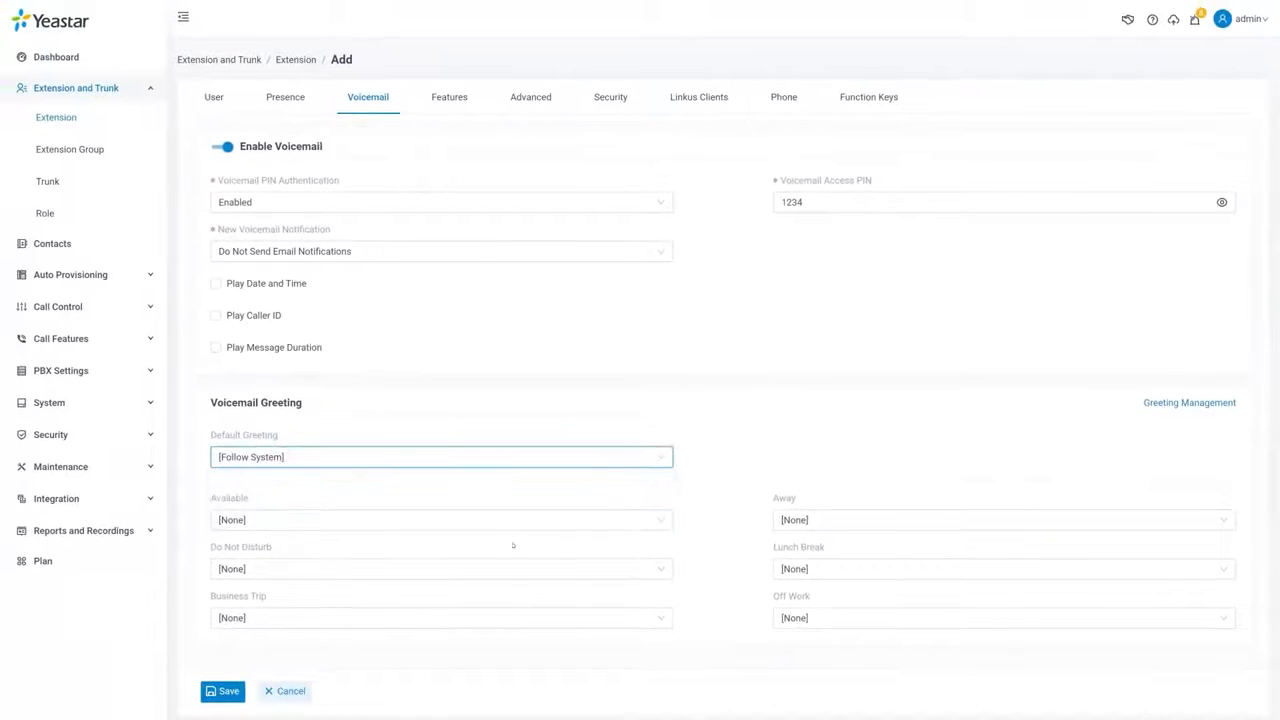
{"action": "left_click", "coordinate": [223, 691]}
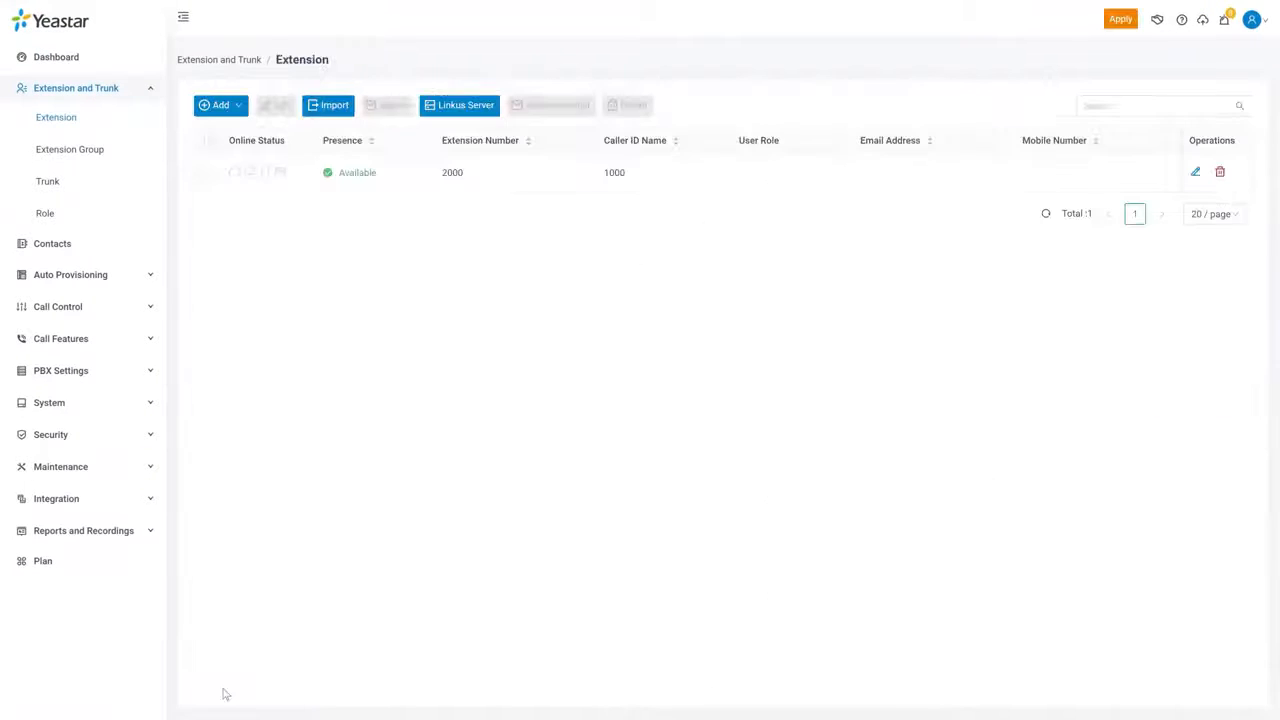
{"action": "left_click", "coordinate": [1125, 20]}
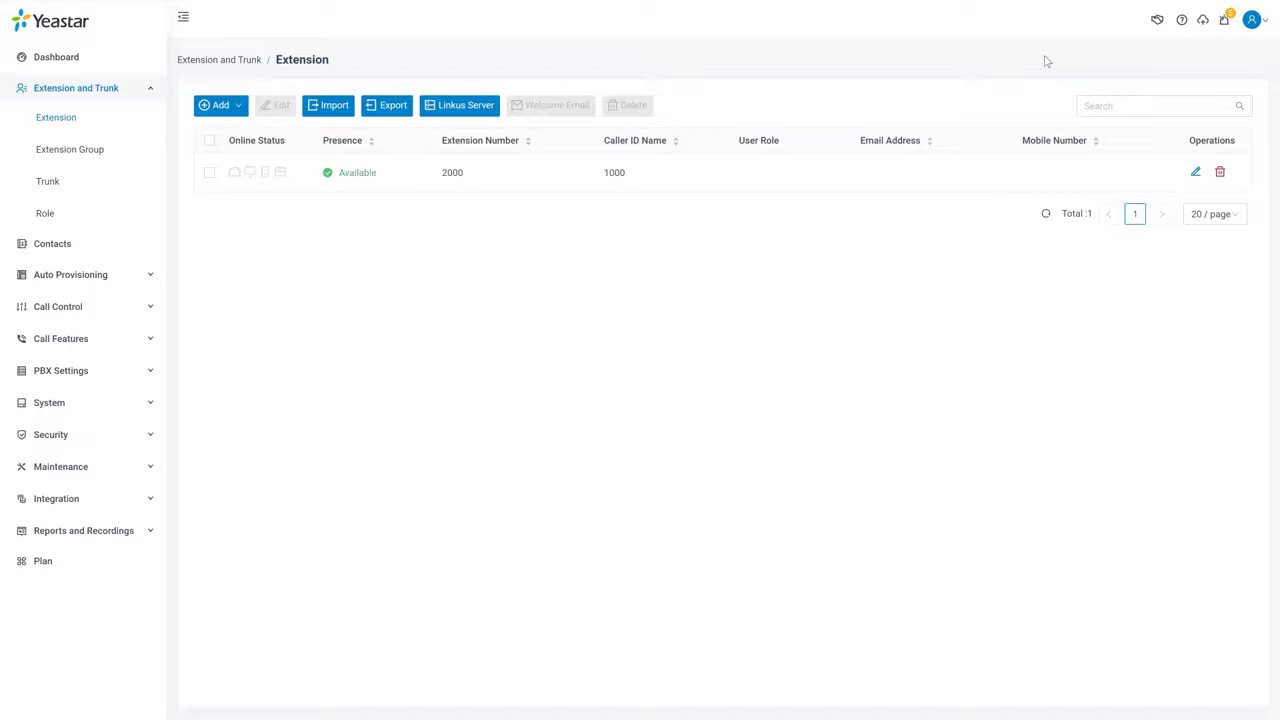
- Start a bulk add of SIP extensions with Start Extension Number 2001 and Create Number 3
{"action": "mouse_move", "coordinate": [223, 108]}
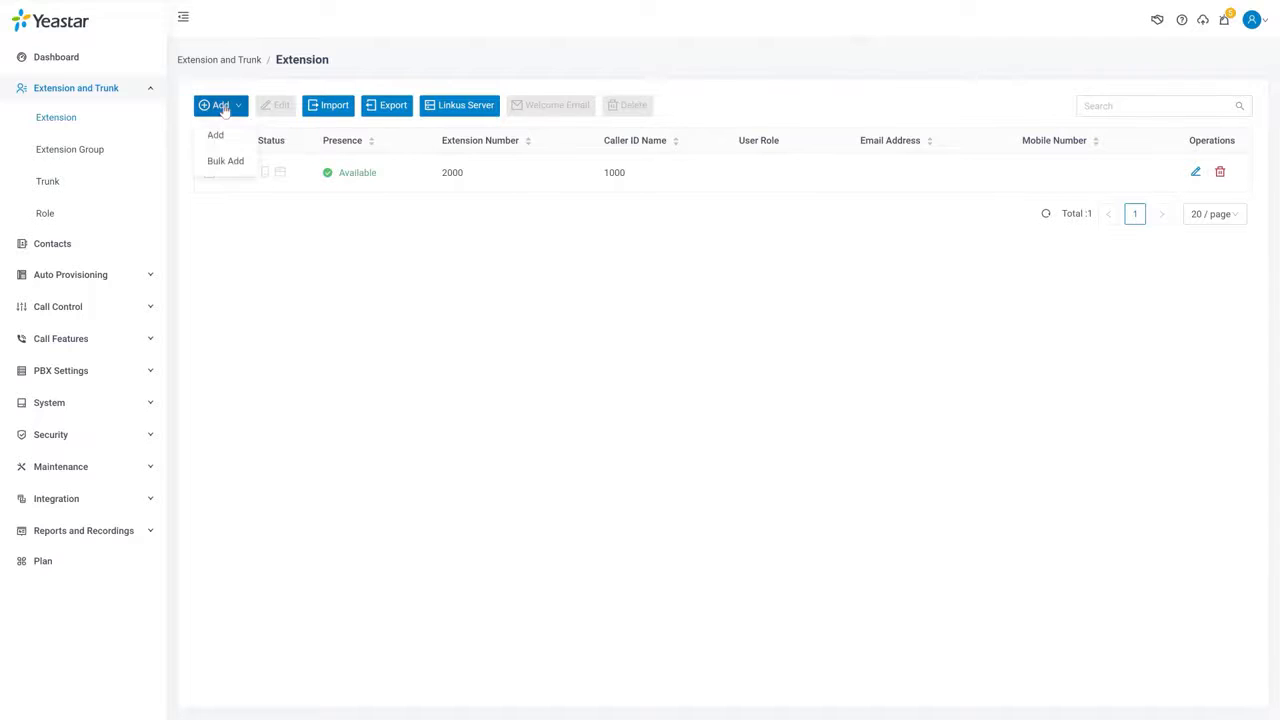
{"action": "left_click", "coordinate": [226, 162]}
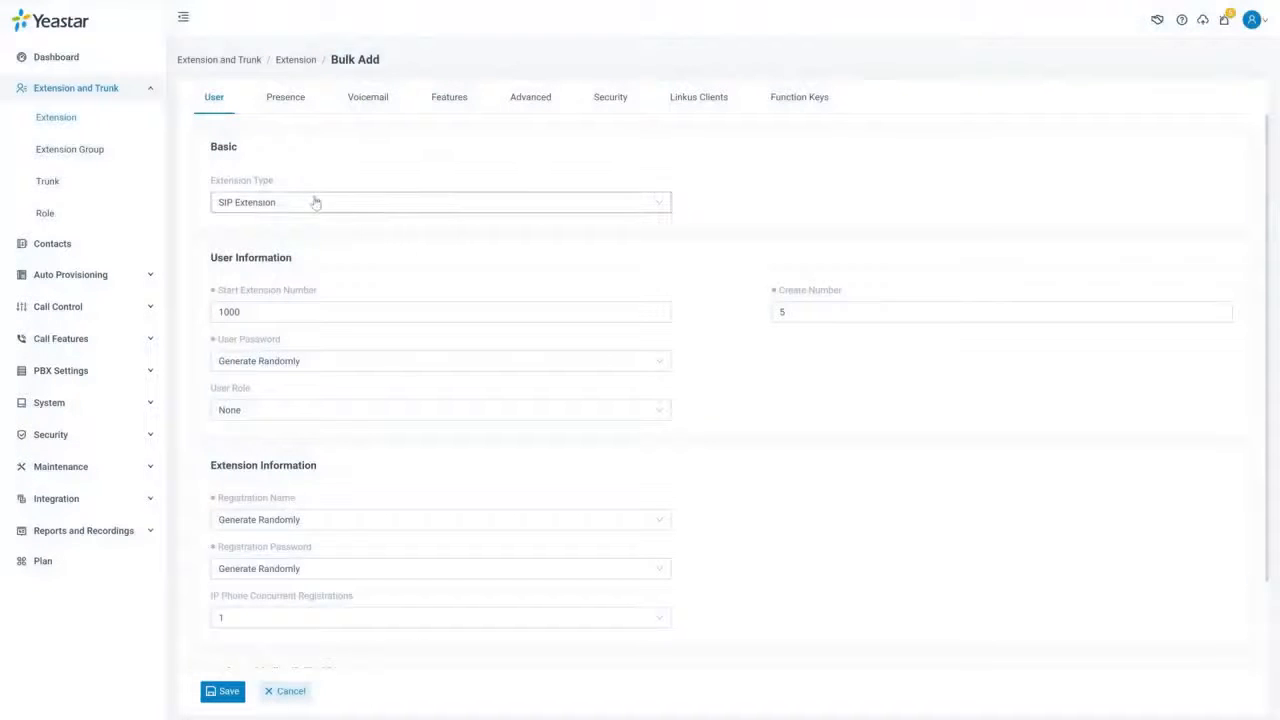
{"action": "left_click", "coordinate": [218, 312]}
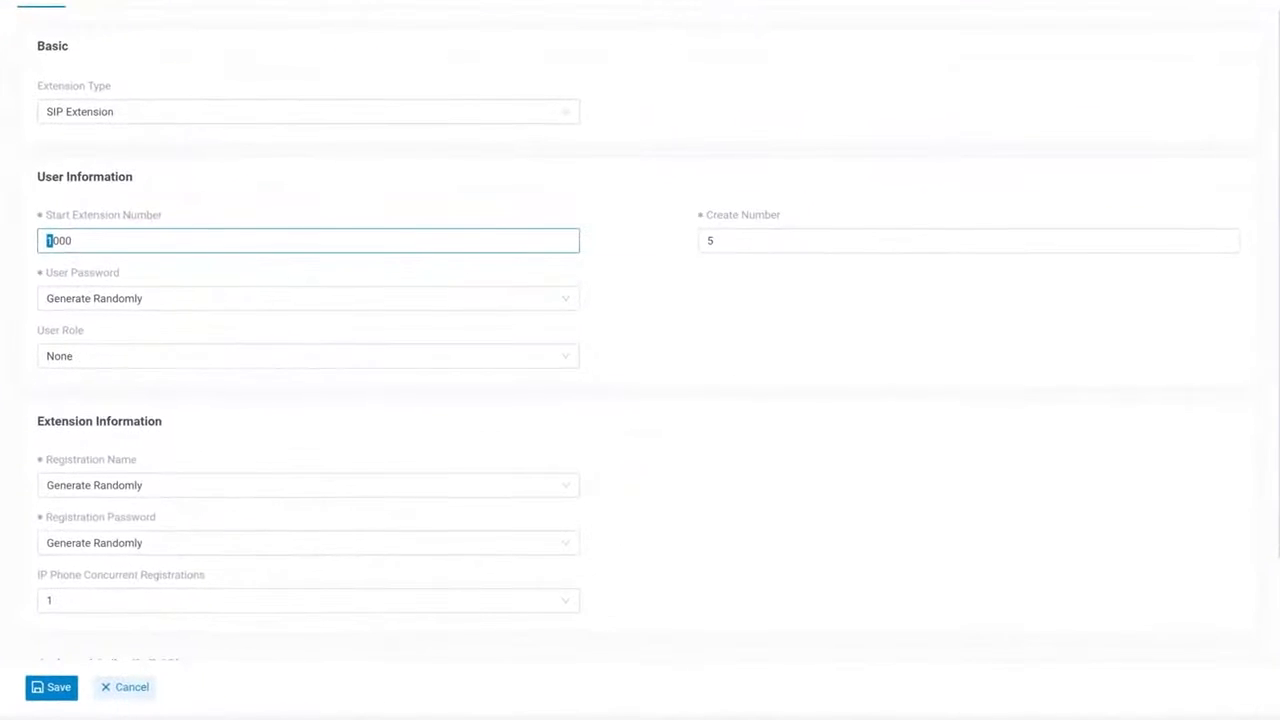
{"action": "type", "text": "2001"}
{"action": "key", "text": "Tab"}
{"action": "key", "text": "BackSpace"}
{"action": "type", "text": "3"}
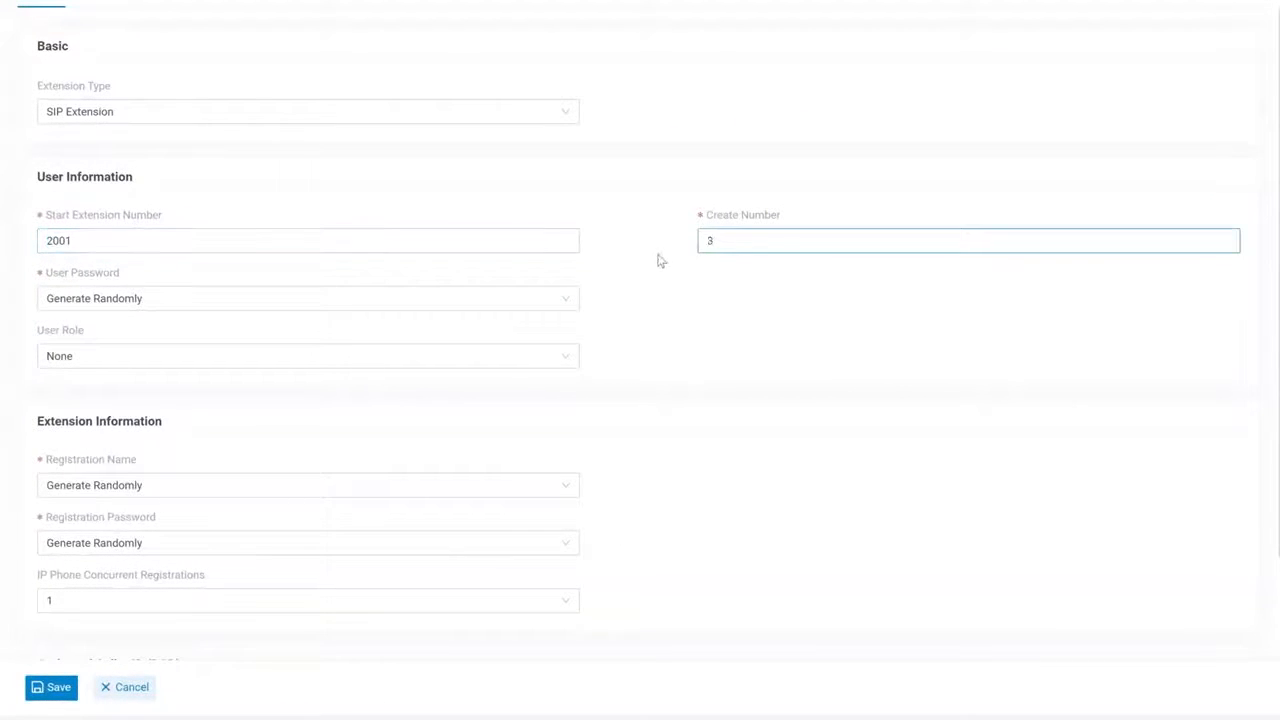
{"action": "left_click", "coordinate": [660, 260]}
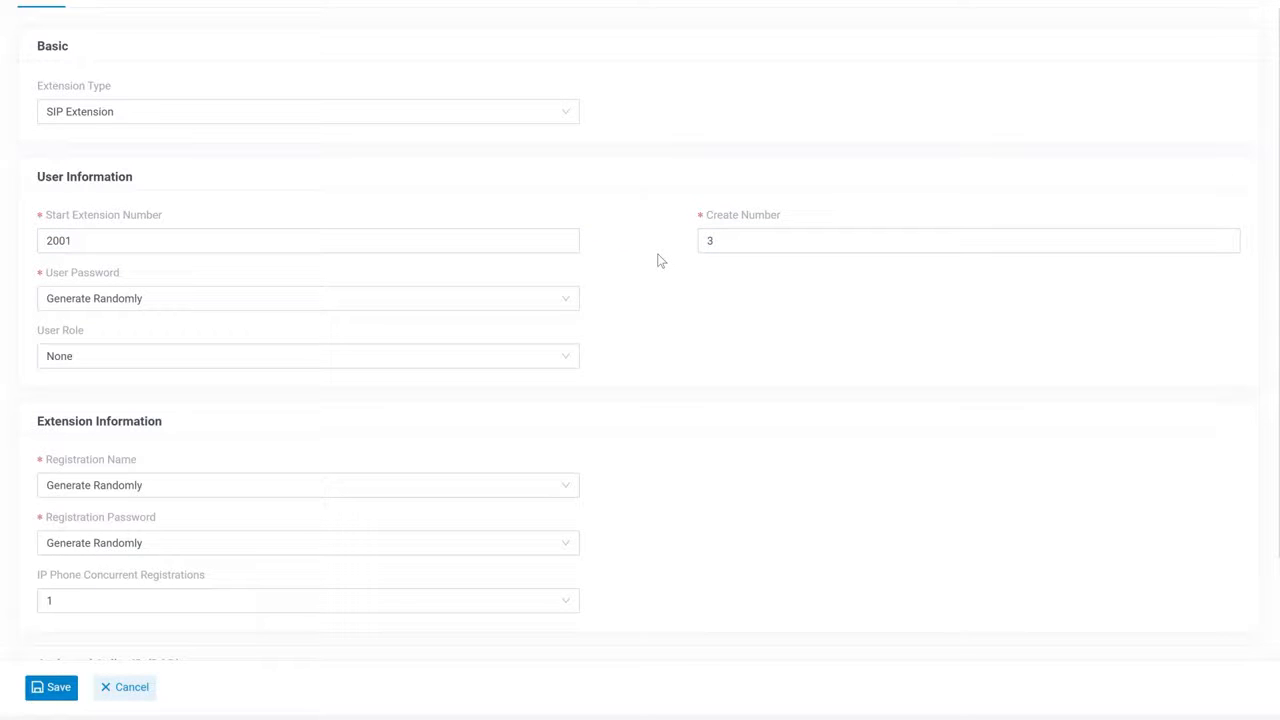
- Save the bulk-added extensions with the remaining default user settings and apply the changes
{"action": "scroll", "coordinate": [660, 260], "scroll_direction": "down", "scroll_amount": 3}
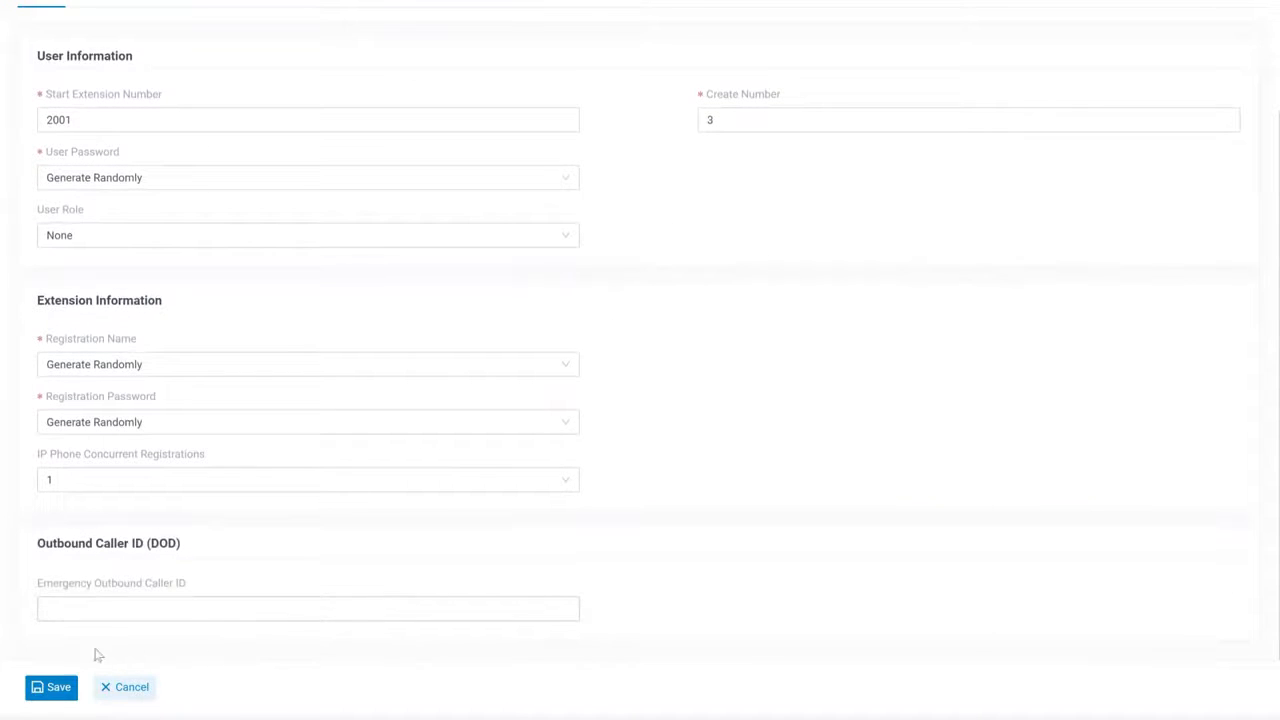
{"action": "left_click", "coordinate": [42, 688]}
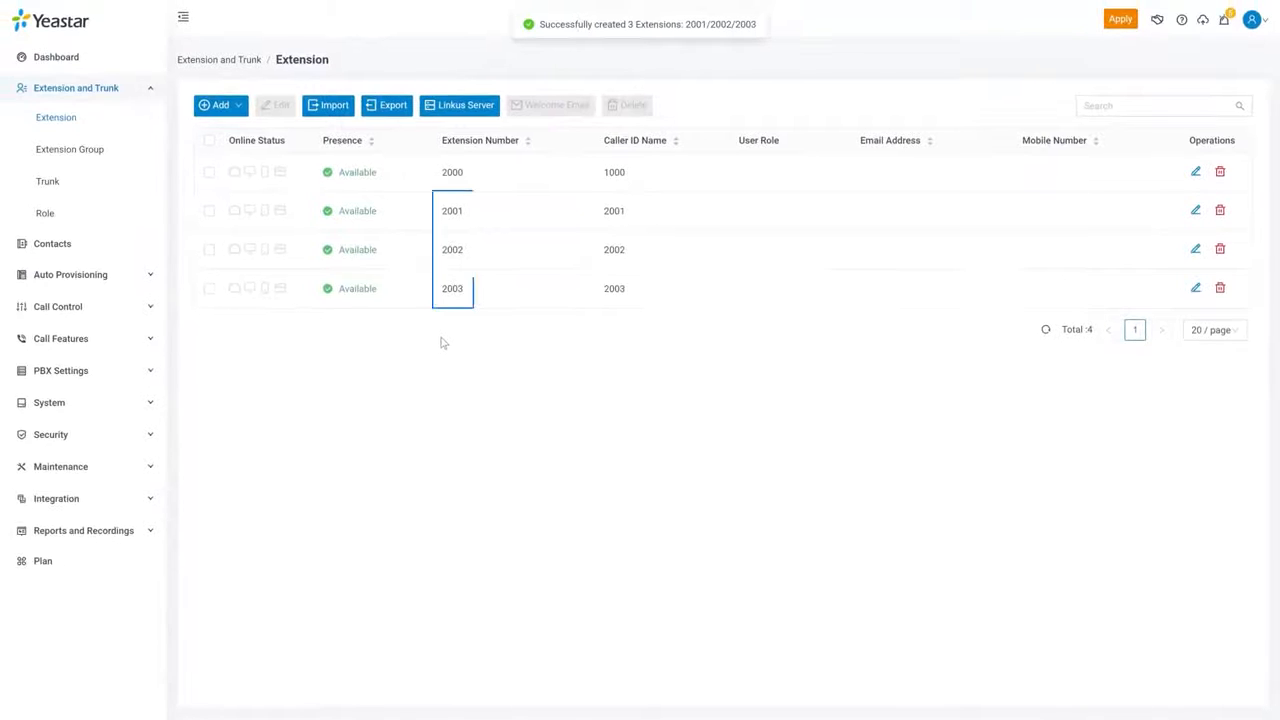
{"action": "left_click", "coordinate": [1110, 20]}
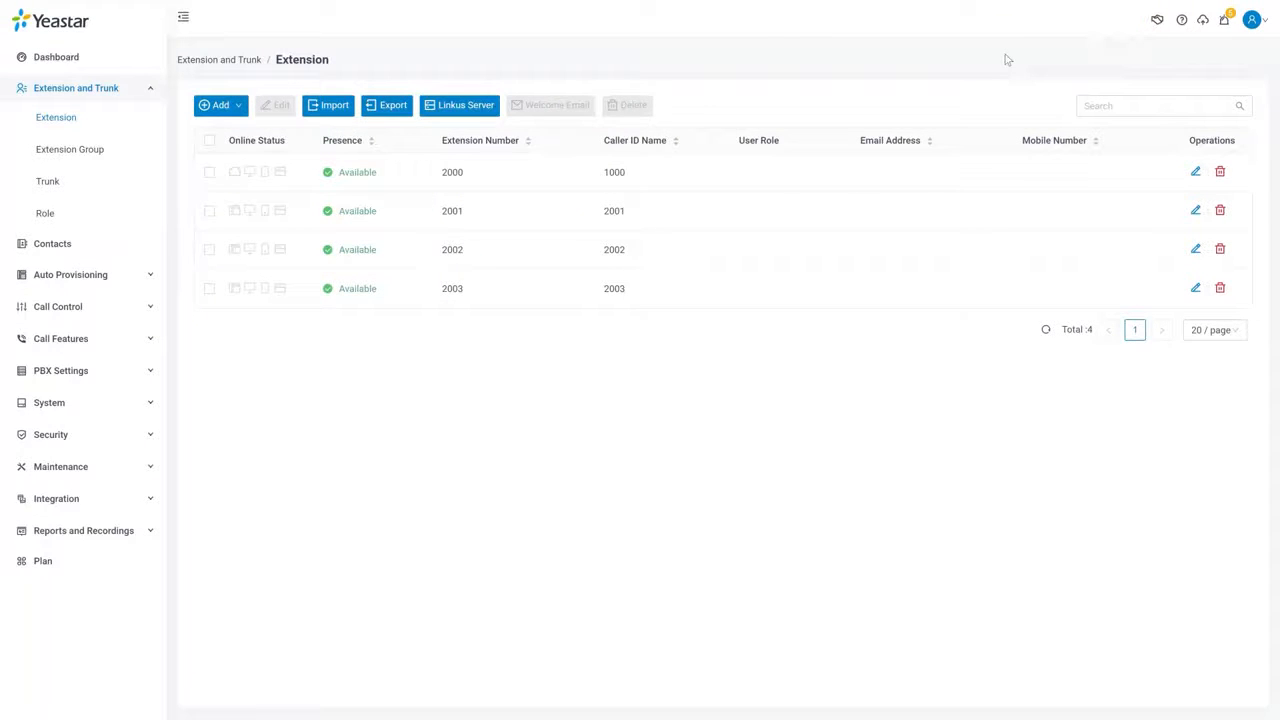
- Export the extension list to a CSV file and open the downloaded file in Excel
{"action": "key", "text": "F11"}
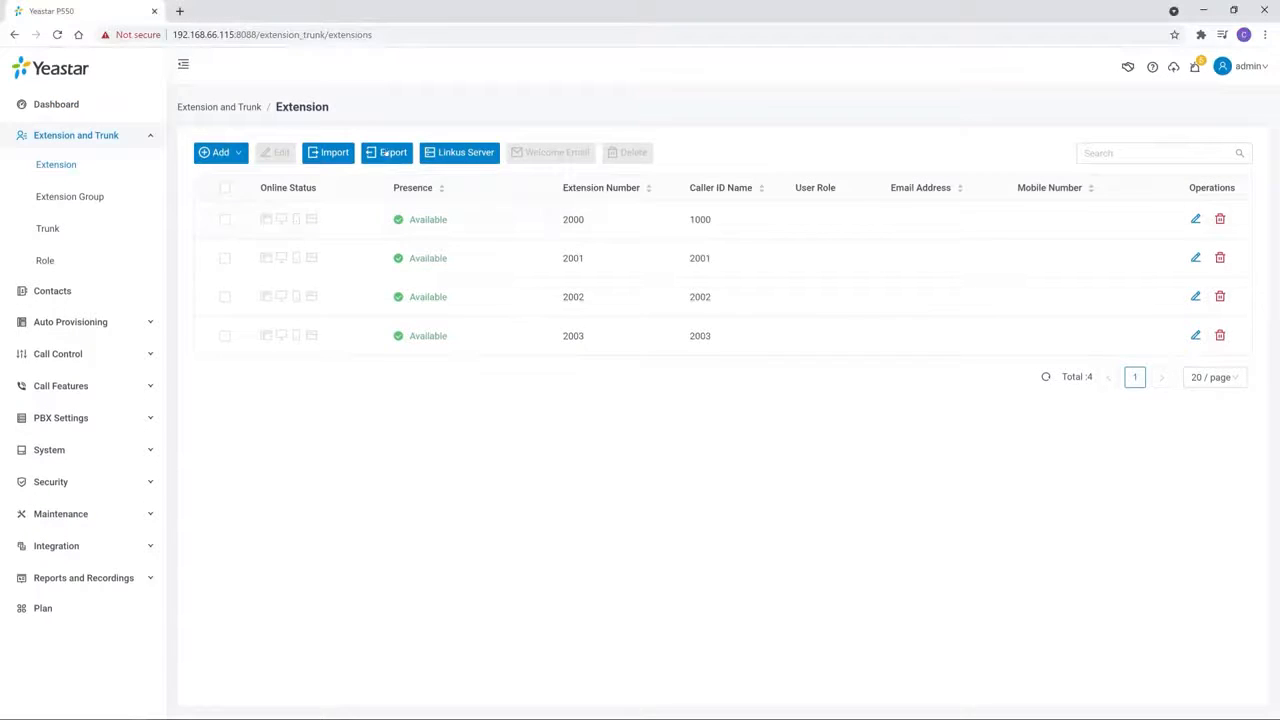
{"action": "left_click", "coordinate": [385, 152]}
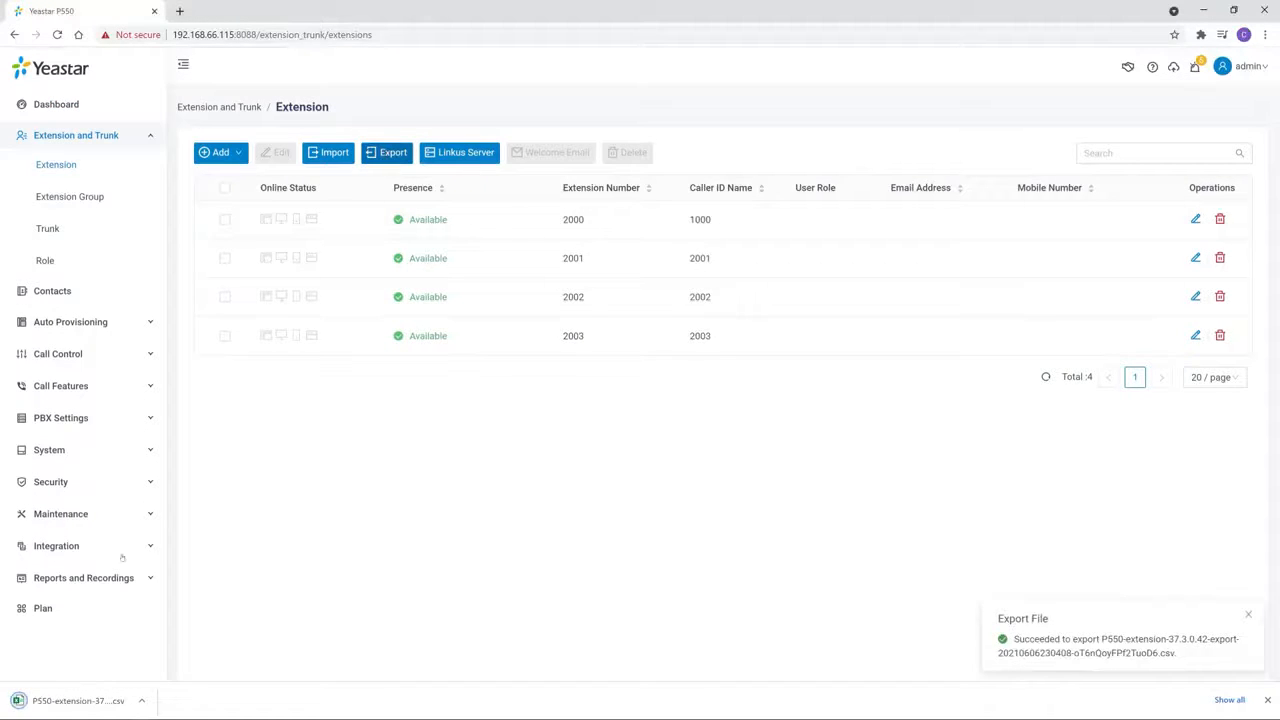
{"action": "left_click", "coordinate": [75, 700]}
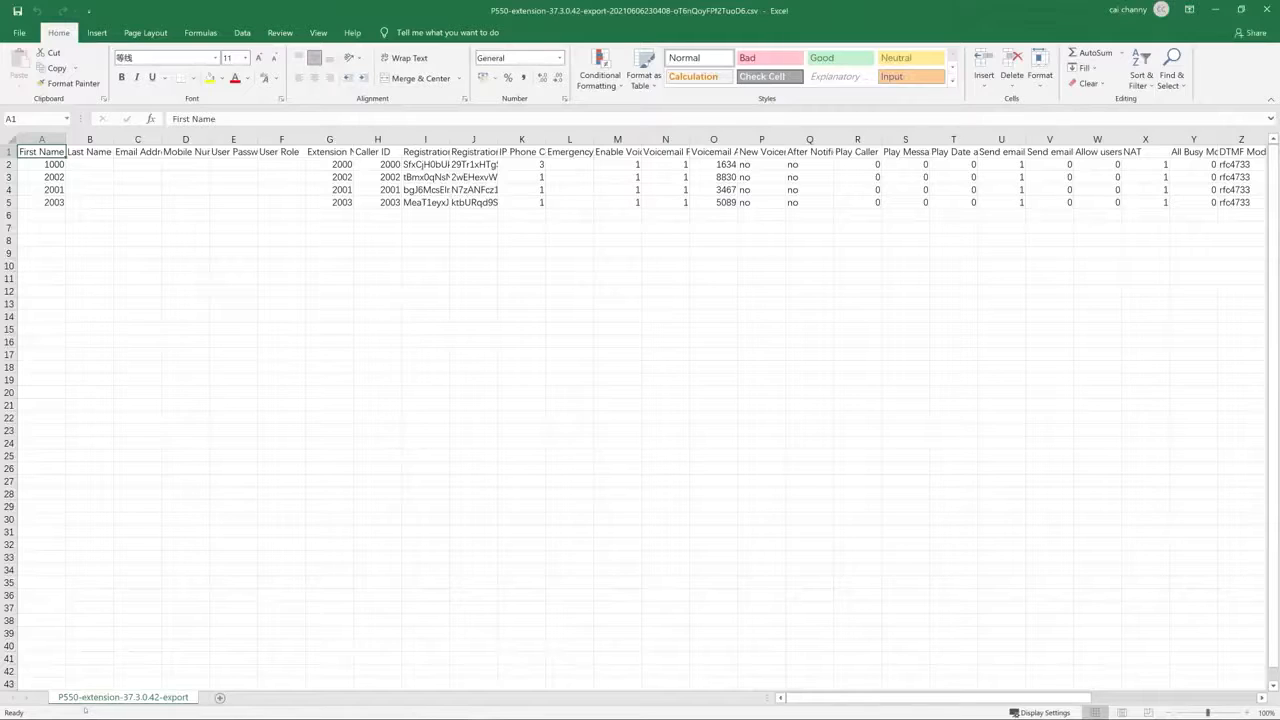
- Clear the exported extension rows 2 to 5, enter extension numbers 1000 in G2 and 1001 in G3, and close the file
{"action": "left_click_drag", "start_coordinate": [8, 164], "coordinate": [8, 197]}
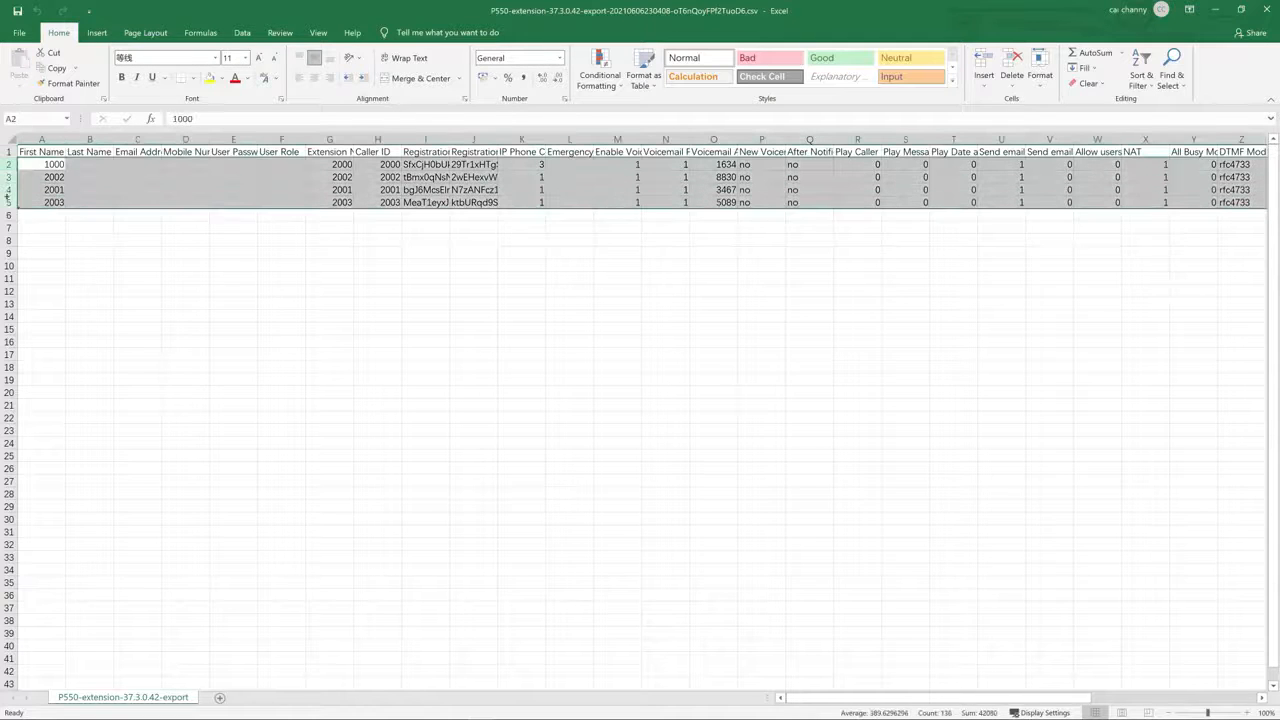
{"action": "key", "text": "Delete"}
{"action": "left_click", "coordinate": [347, 163]}
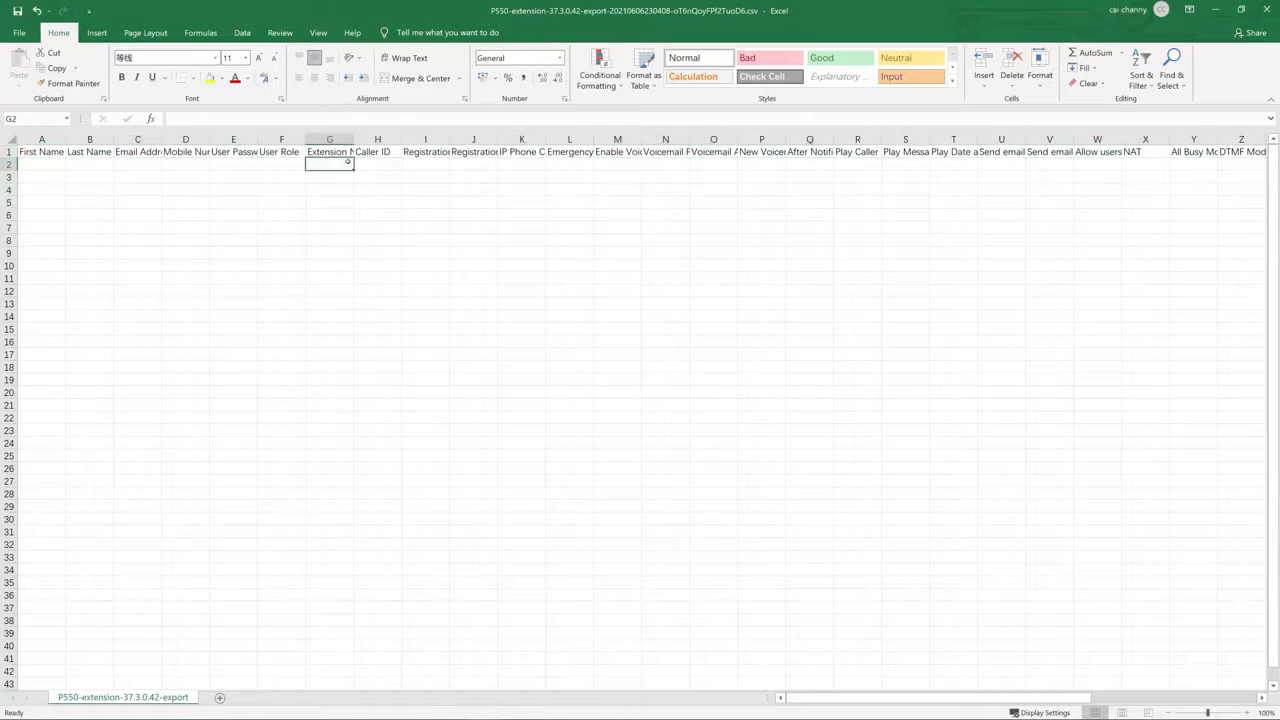
{"action": "type", "text": "1000"}
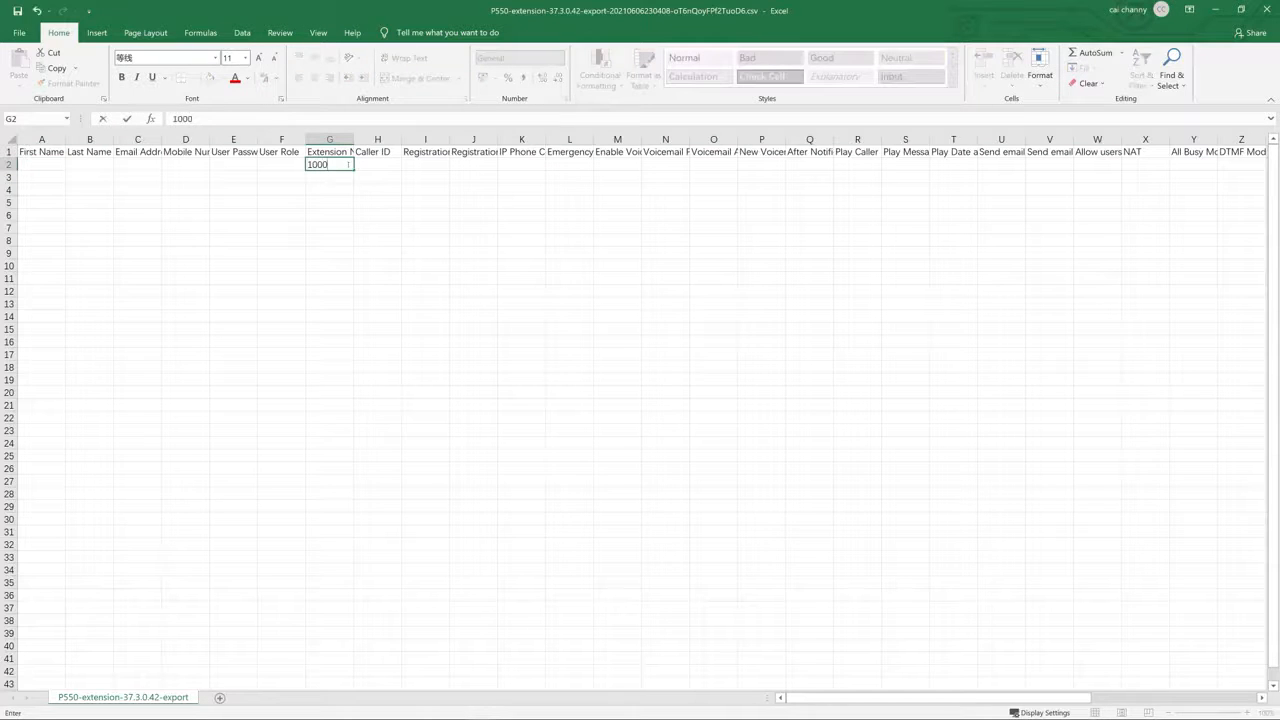
{"action": "left_click", "coordinate": [343, 176]}
{"action": "type", "text": "1001"}
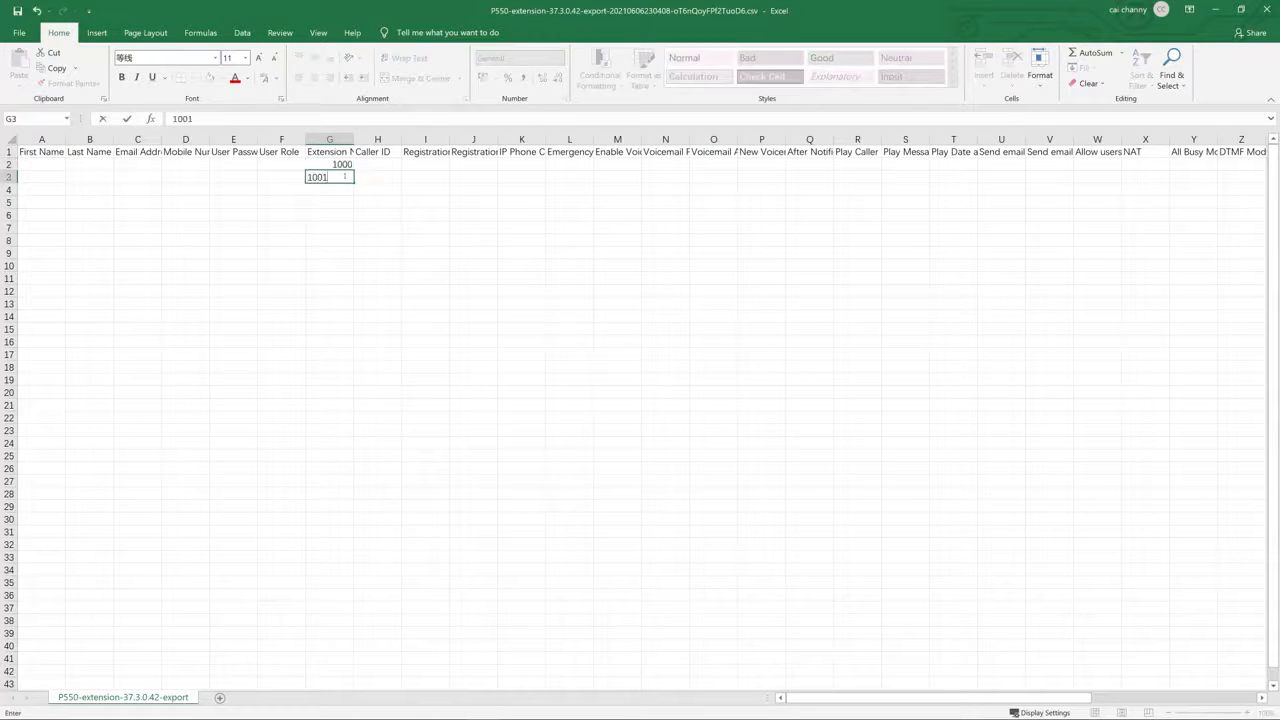
{"action": "left_click", "coordinate": [389, 242]}
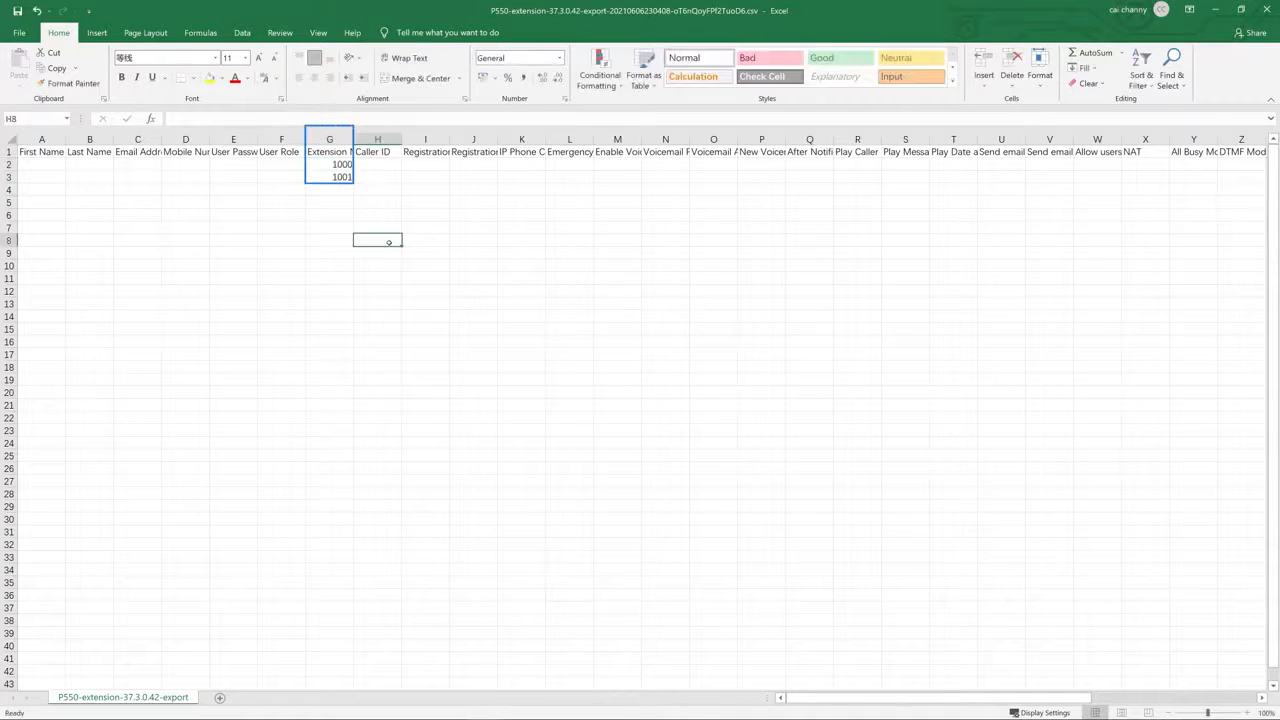
{"action": "left_click", "coordinate": [1267, 9]}
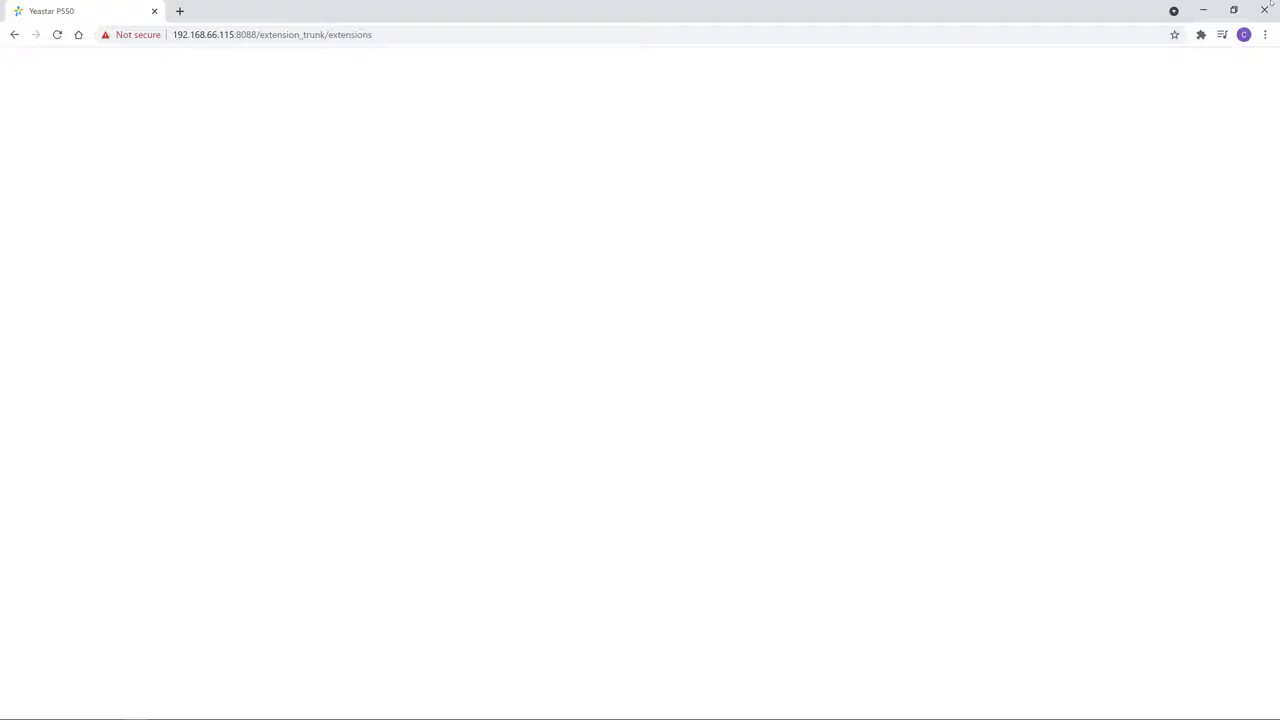
- Import the edited P550-extension export CSV file from the Desktop into the extension list and apply the changes
{"action": "left_click", "coordinate": [334, 153]}
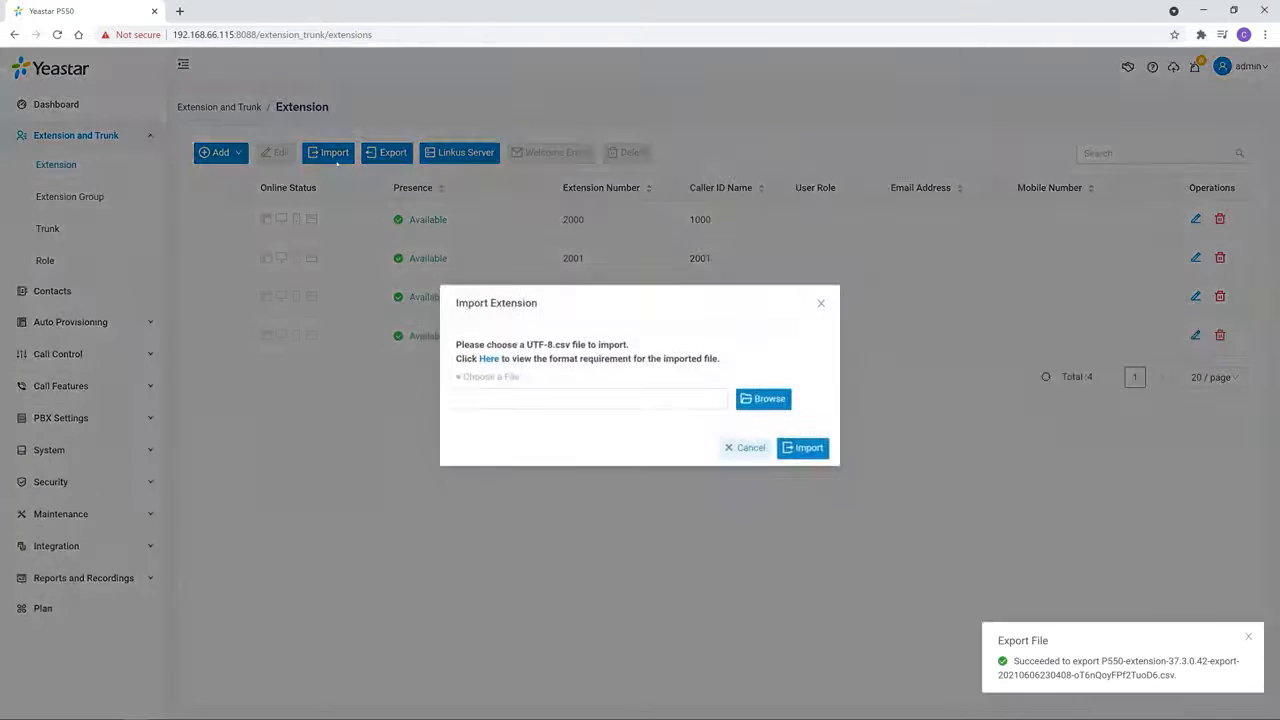
{"action": "left_click", "coordinate": [765, 399]}
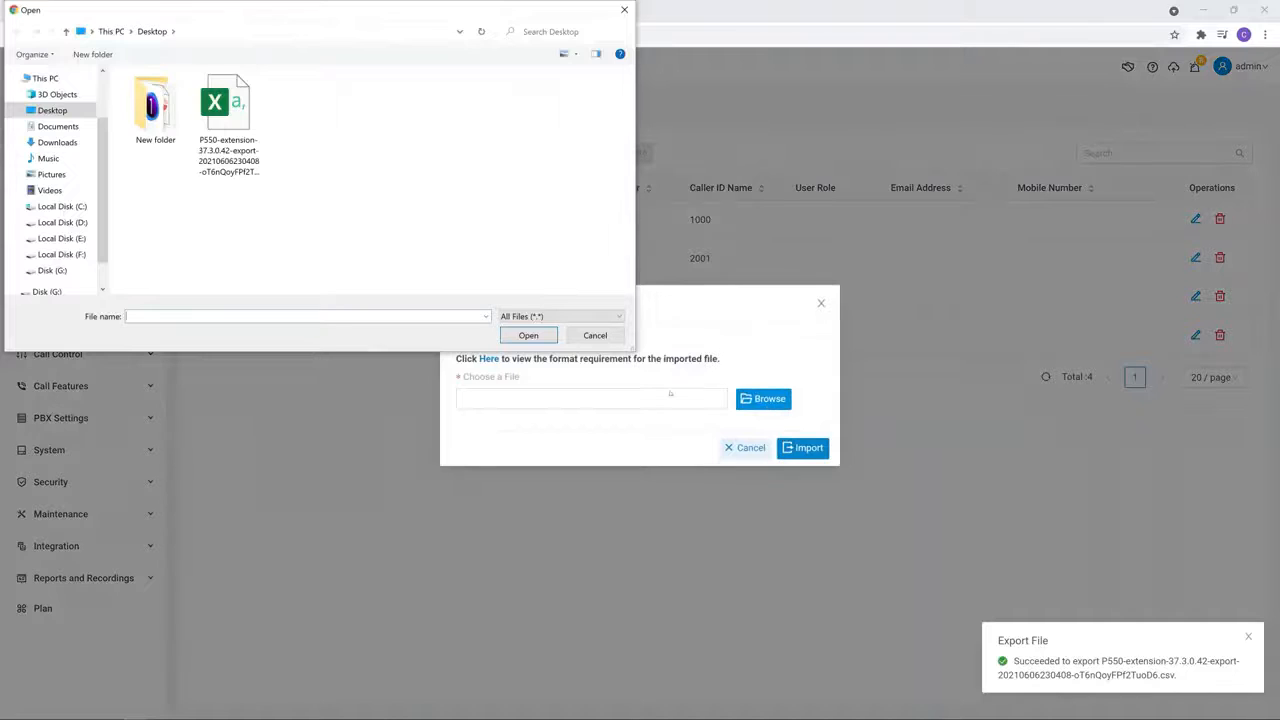
{"action": "left_click", "coordinate": [239, 160]}
{"action": "left_click", "coordinate": [521, 335]}
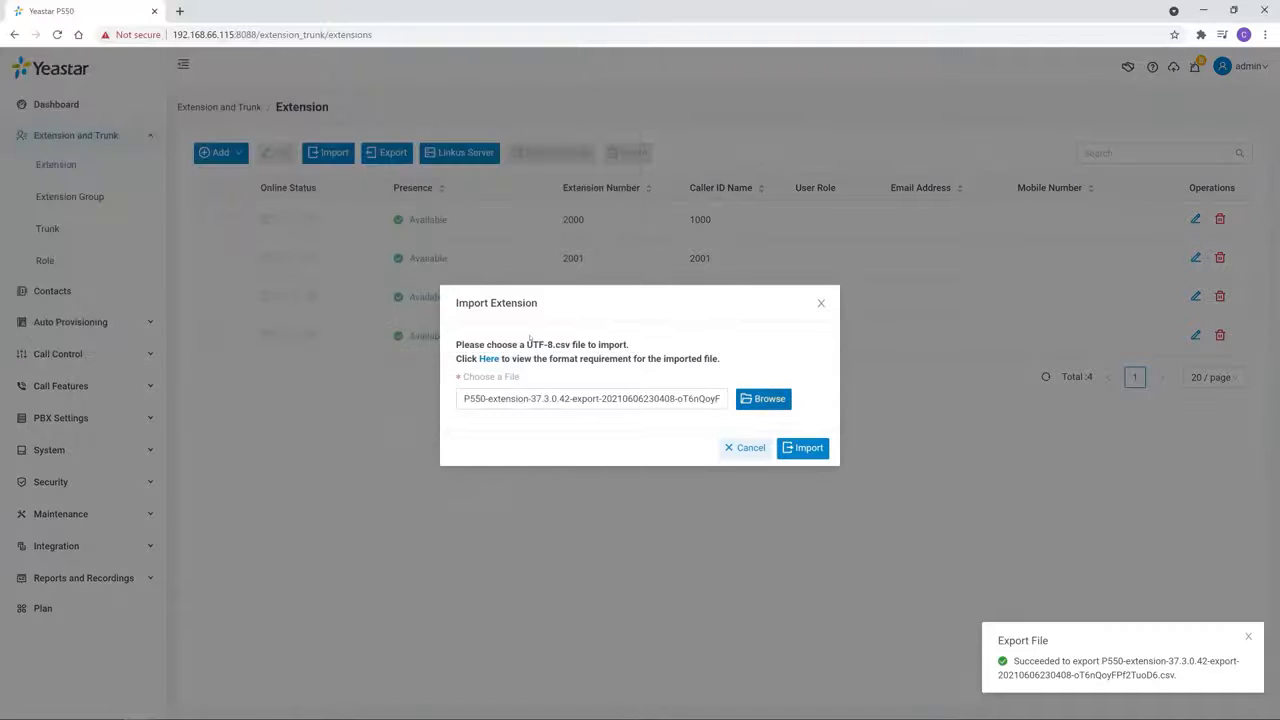
{"action": "left_click", "coordinate": [806, 448]}
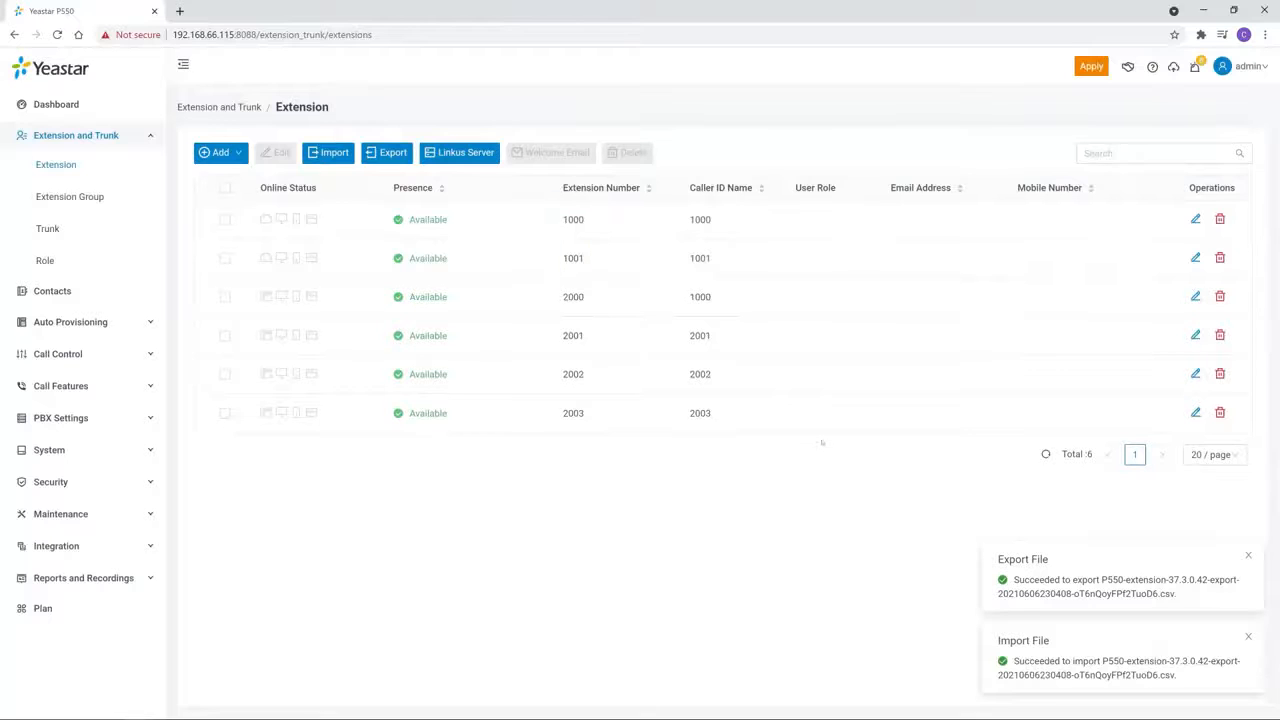
{"action": "left_click", "coordinate": [1078, 67]}
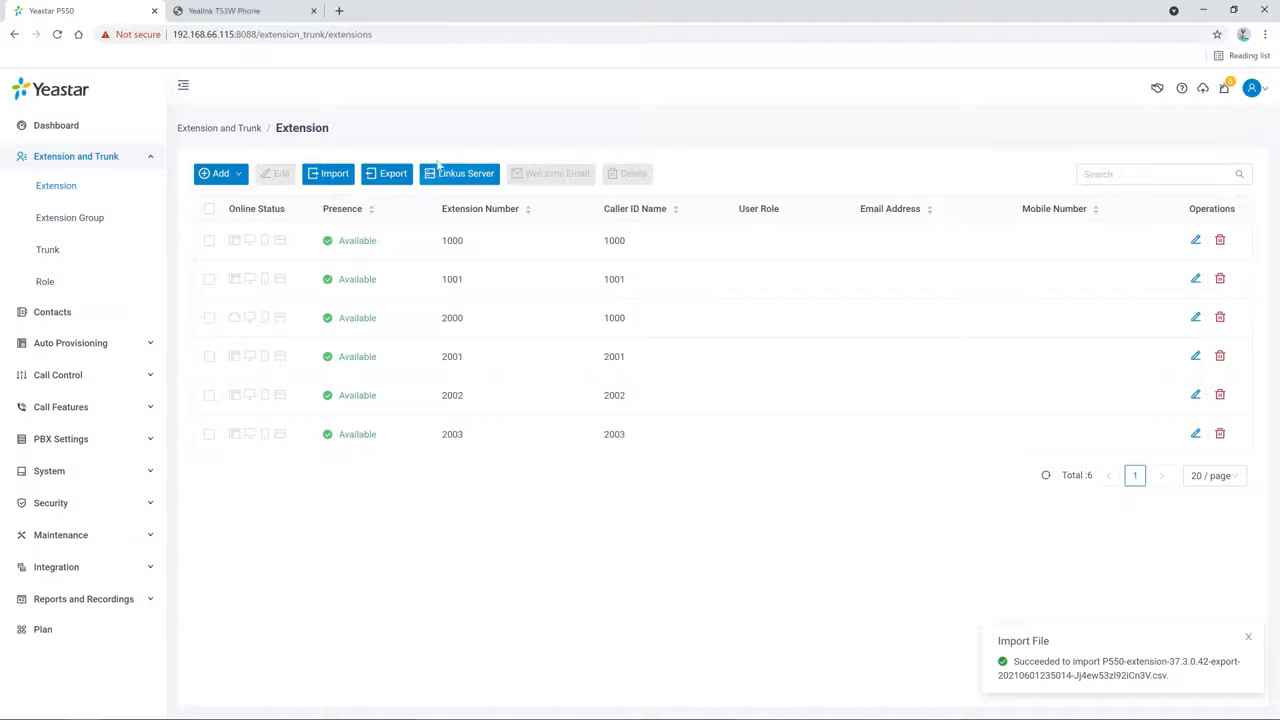
- Check the account registration page of the Yealink T53W phone and return to the PBX's extension list
{"action": "left_click", "coordinate": [277, 18]}
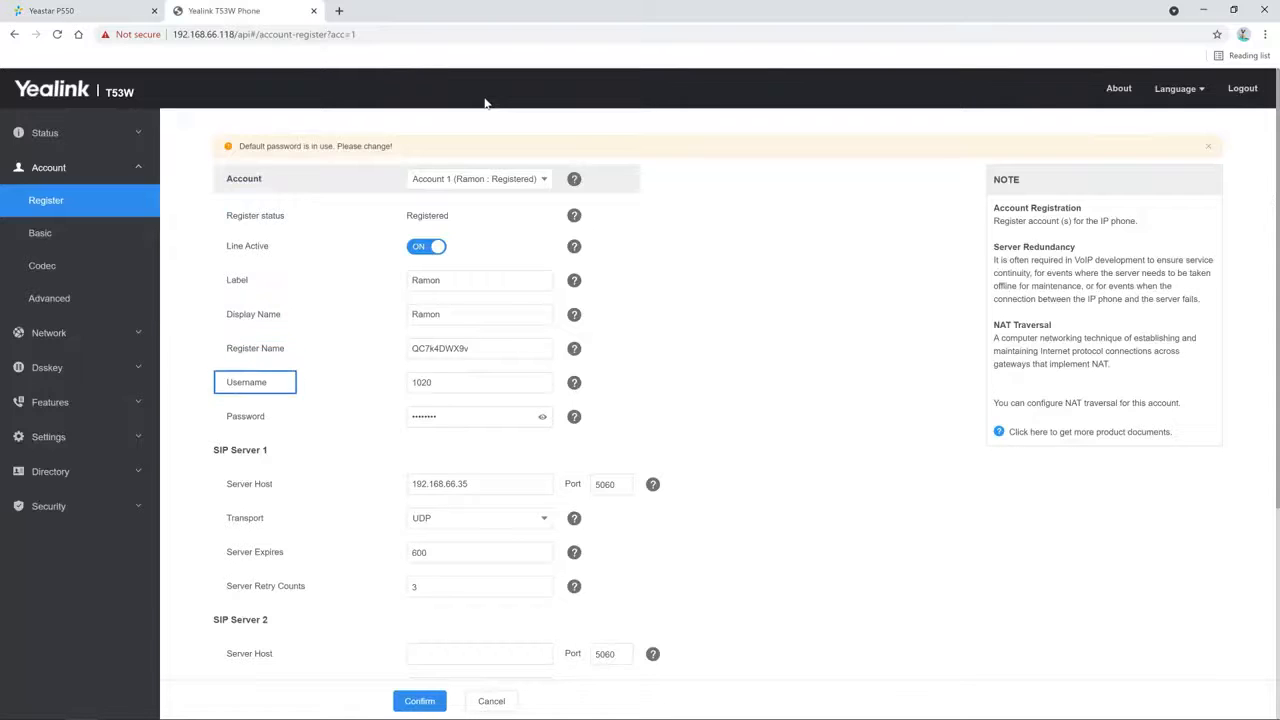
{"action": "left_click", "coordinate": [102, 12]}
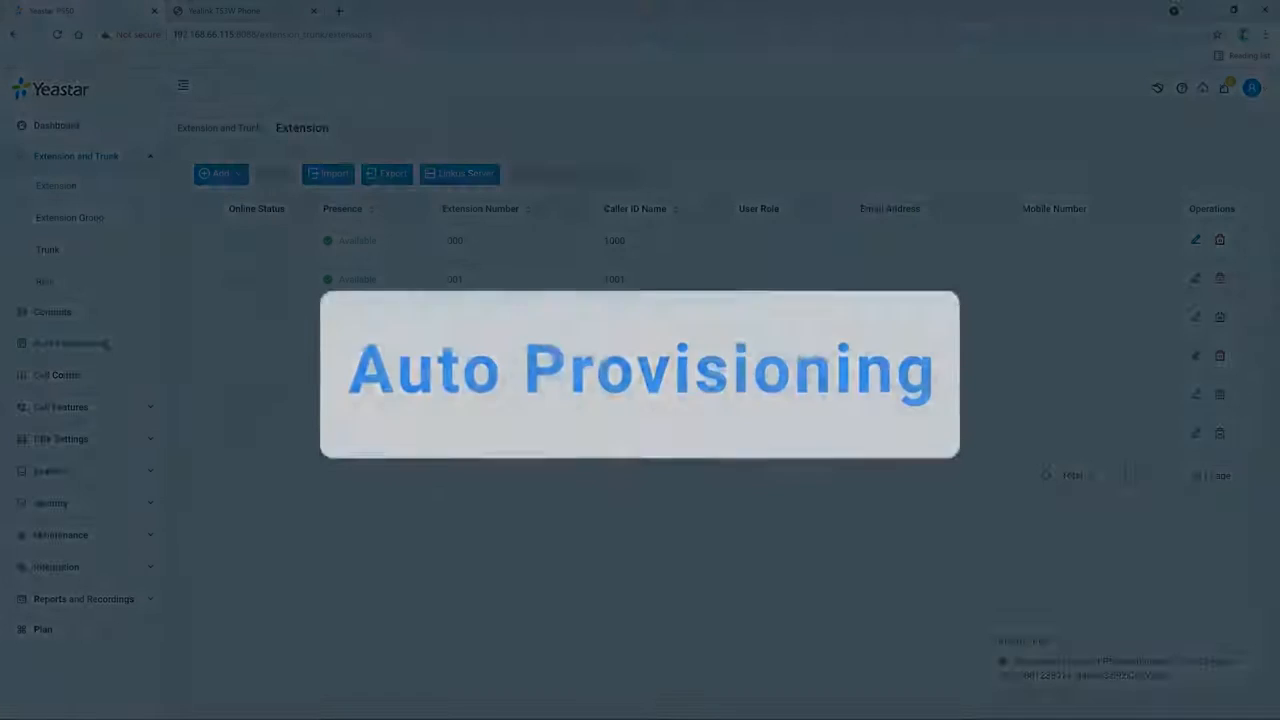
- Look through the default auto provisioning templates in the resource repository for one that supports the SIP-T53W
{"action": "left_click", "coordinate": [70, 343]}
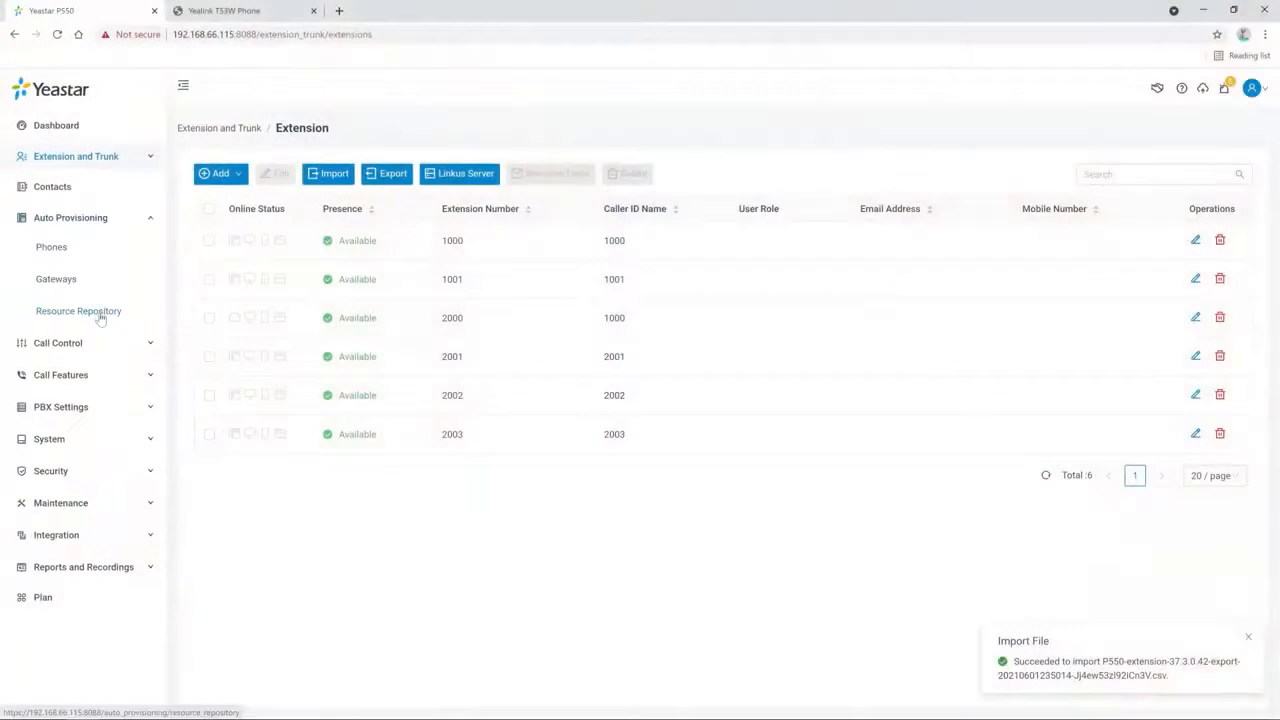
{"action": "left_click", "coordinate": [97, 311]}
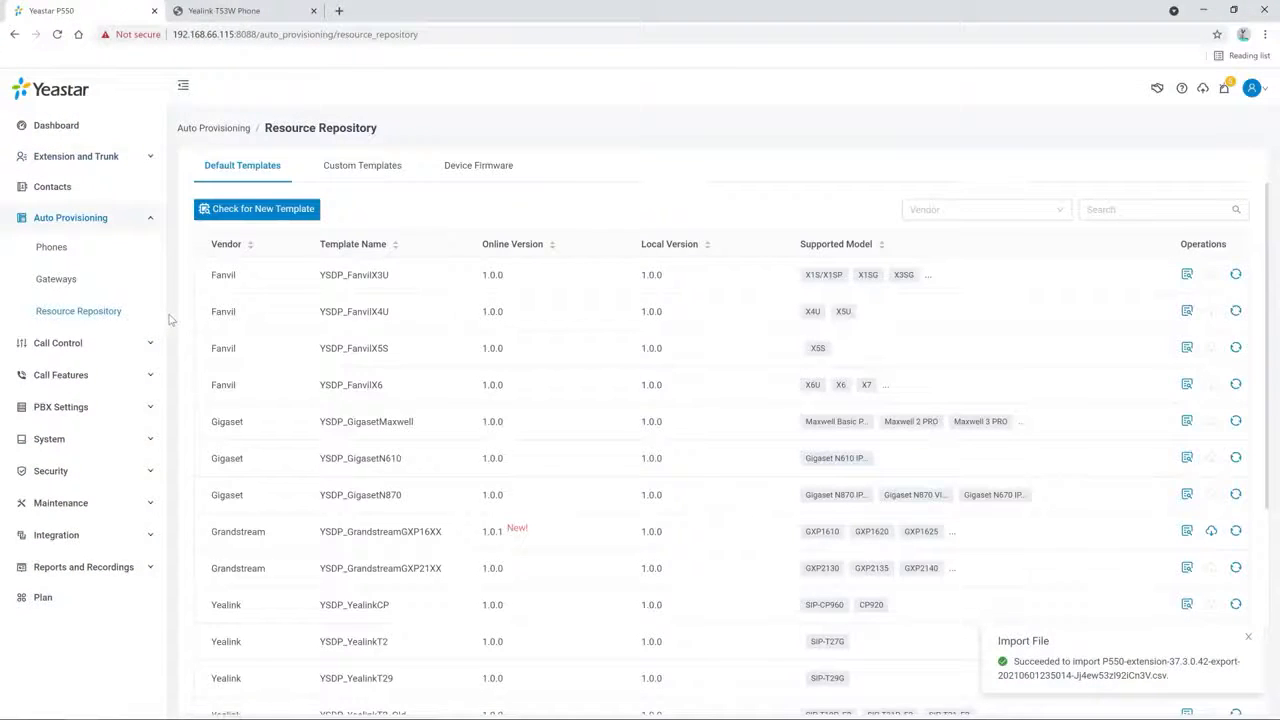
{"action": "scroll", "coordinate": [1251, 508], "scroll_direction": "down", "scroll_amount": 2}
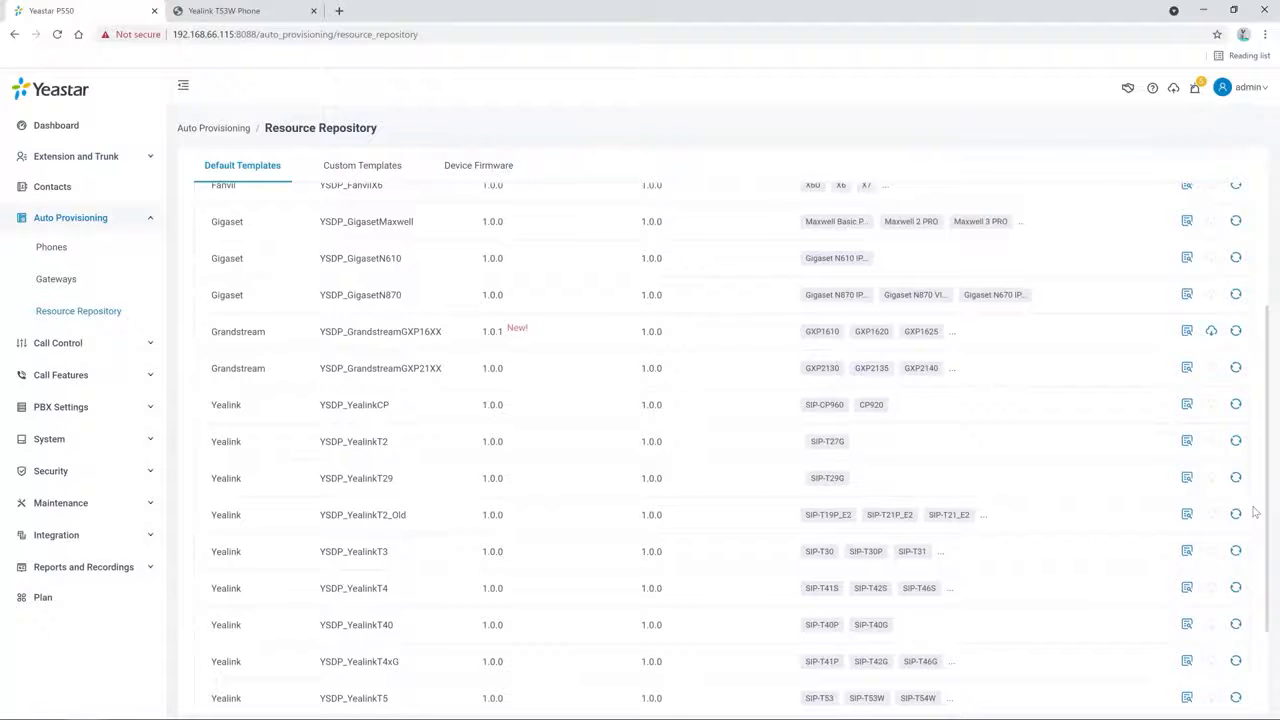
{"action": "scroll", "coordinate": [1255, 512], "scroll_direction": "down", "scroll_amount": 3}
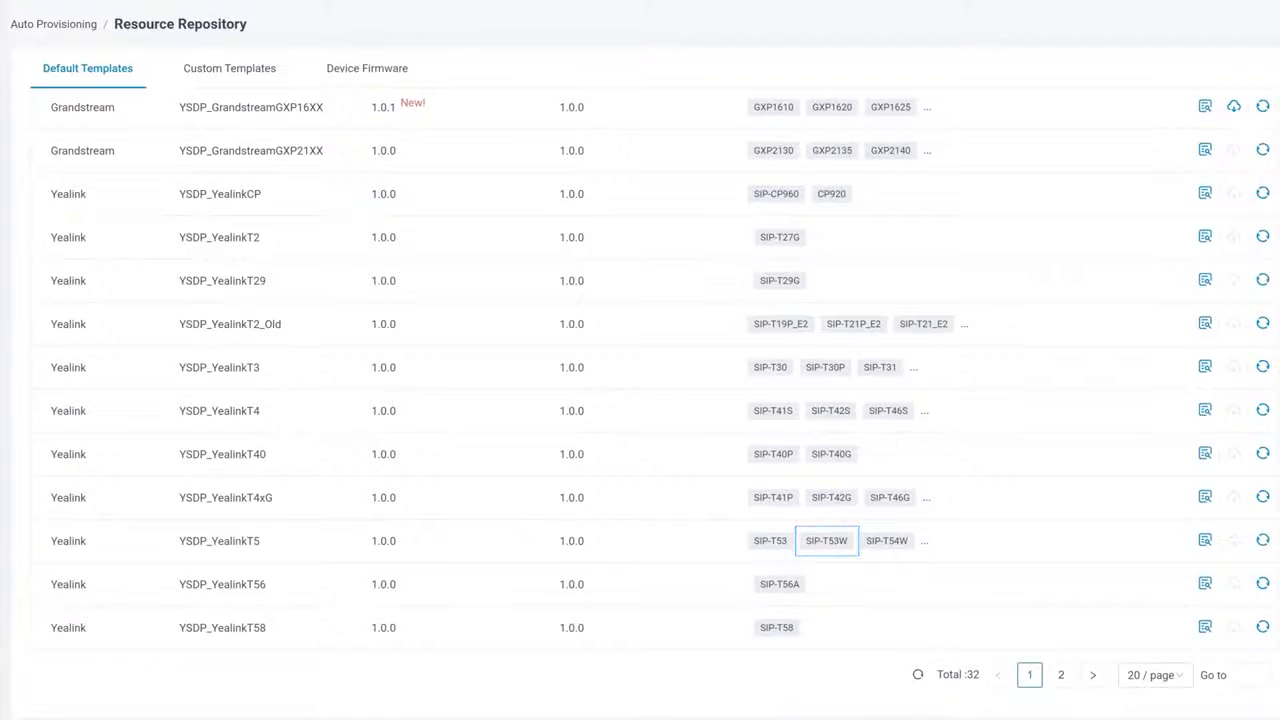
{"action": "scroll", "coordinate": [1270, 531], "scroll_direction": "up", "scroll_amount": 5}
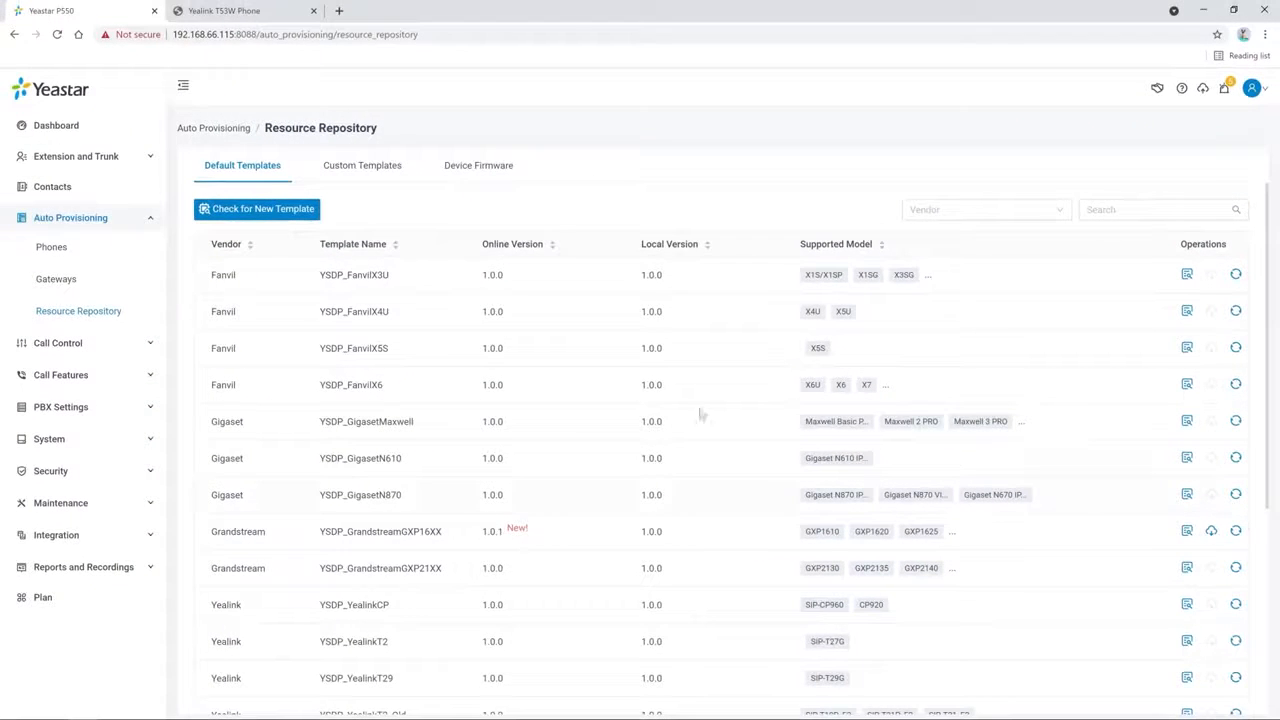
- Assign extension 1000-1000 to the detected Yealink SIP-T53W in the auto provisioning phones and save it
{"action": "left_click", "coordinate": [52, 252]}
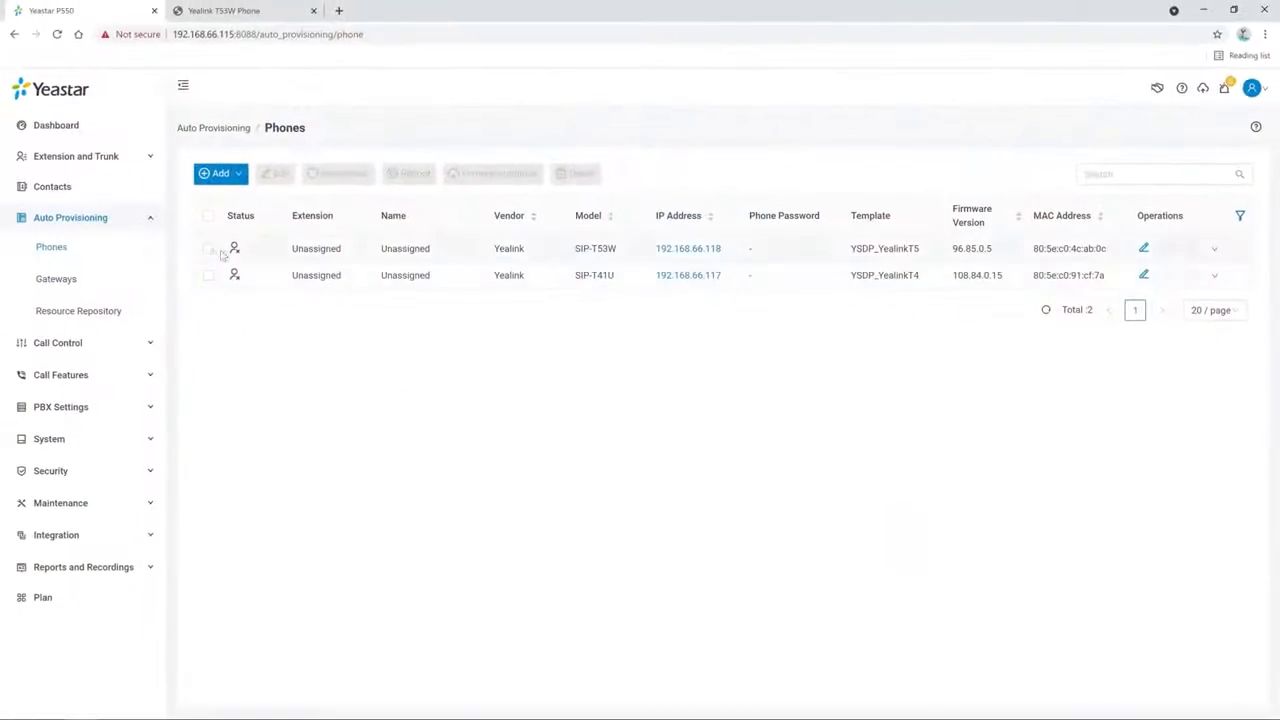
{"action": "left_click", "coordinate": [209, 249]}
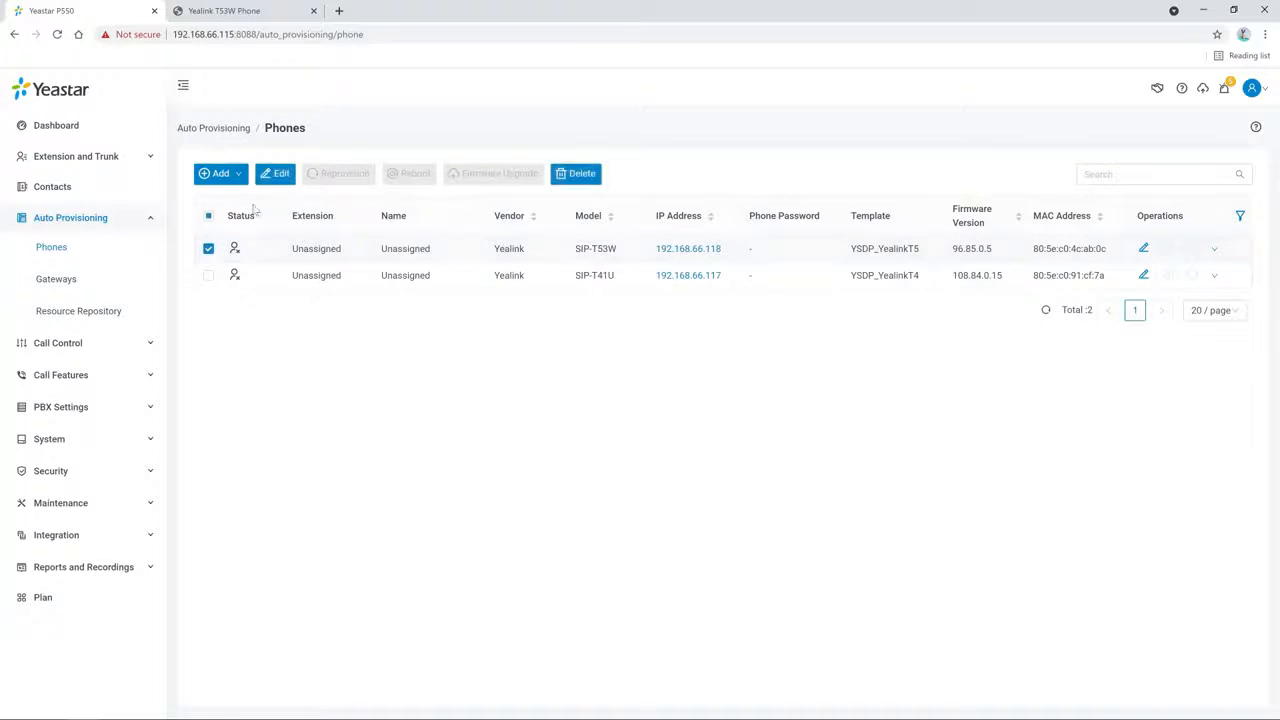
{"action": "left_click", "coordinate": [275, 175]}
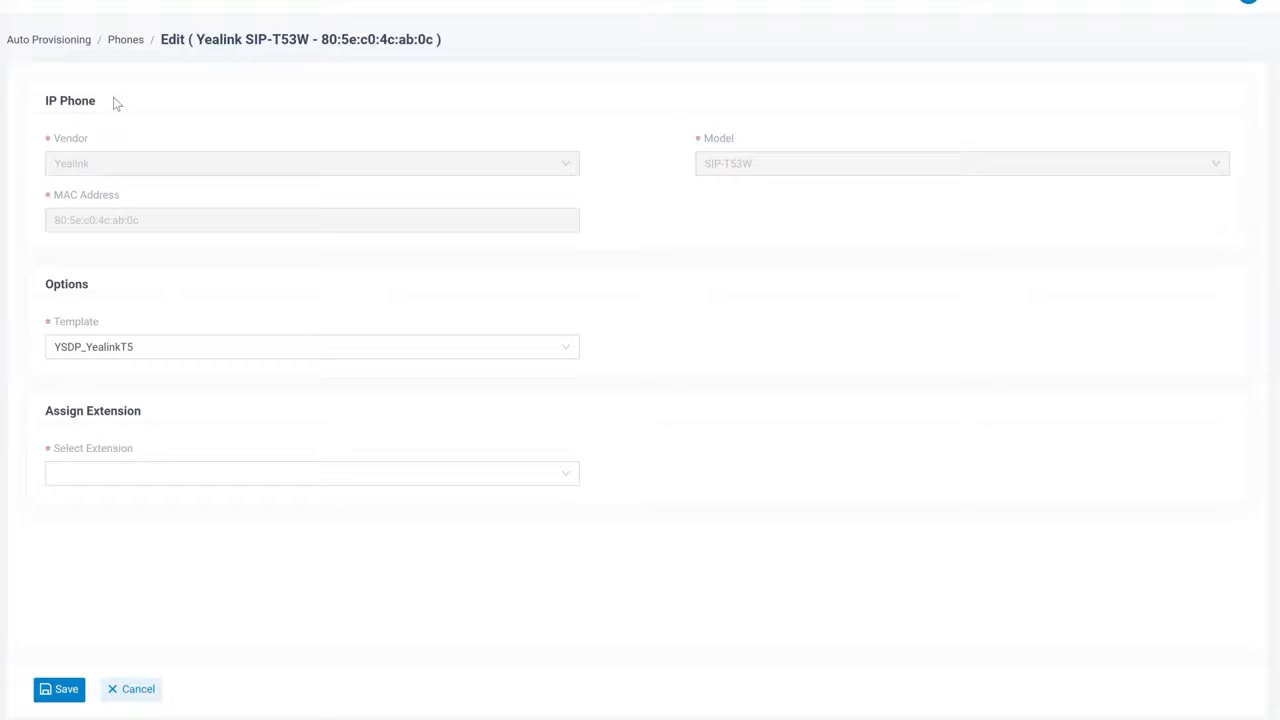
{"action": "left_click", "coordinate": [161, 482]}
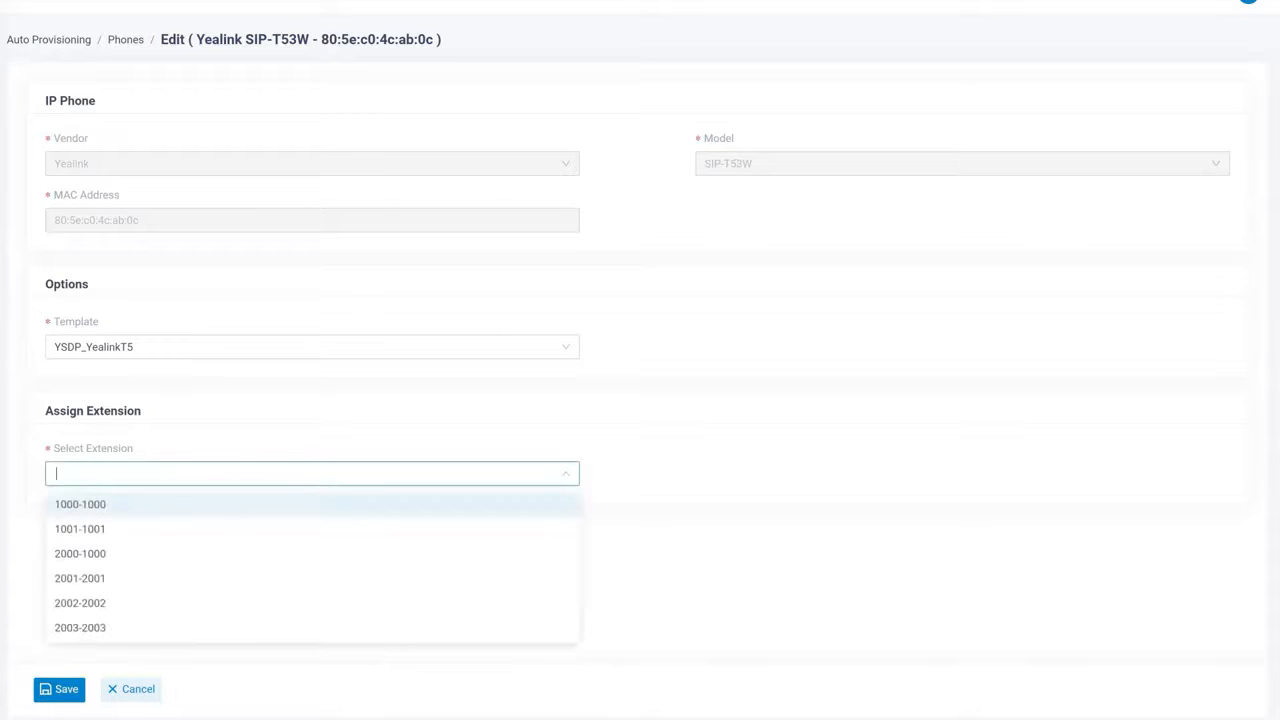
{"action": "left_click", "coordinate": [95, 508]}
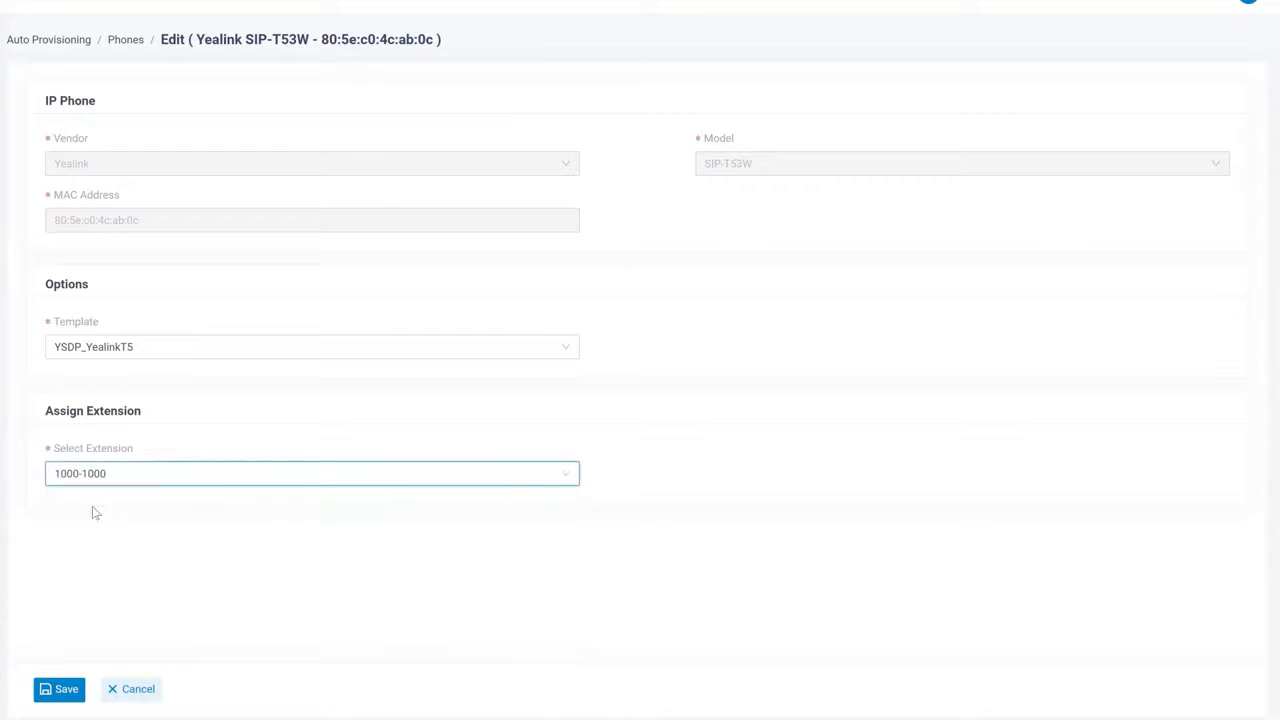
{"action": "left_click", "coordinate": [63, 690]}
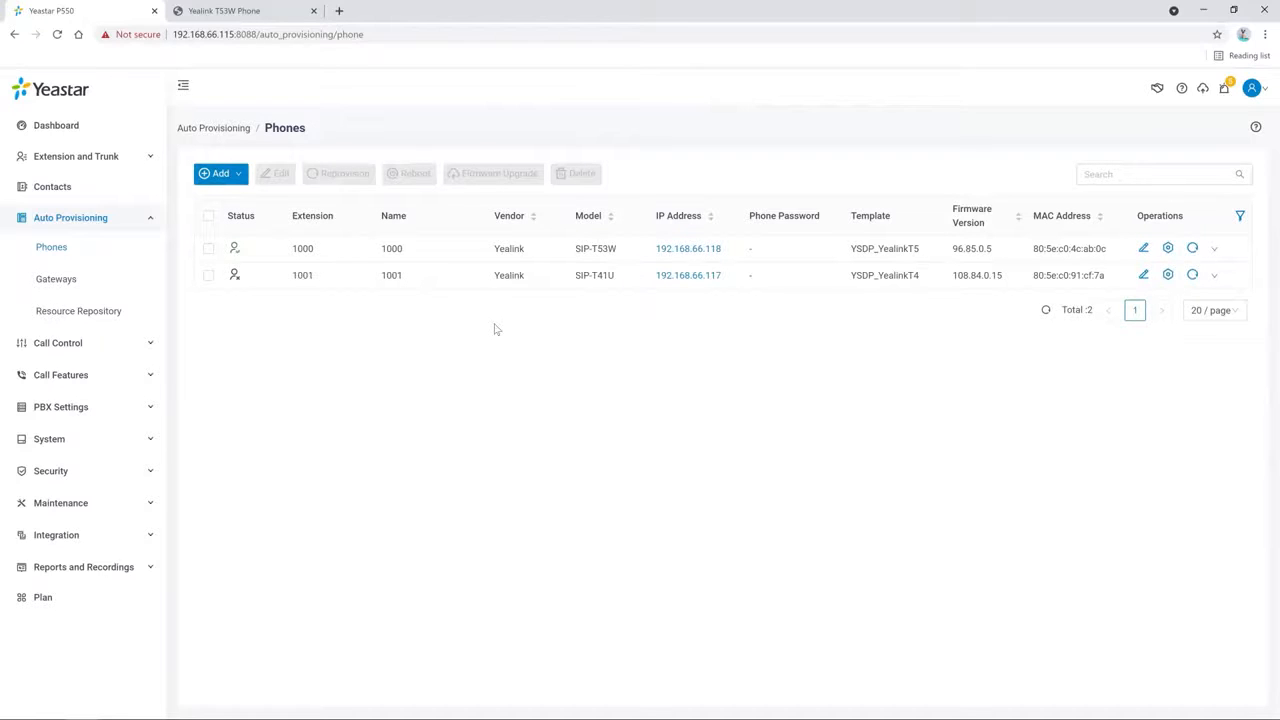
- Open the PBX's extension list, and call extension 1000 from the web client to test the provisioned phone
{"action": "left_click", "coordinate": [150, 158]}
{"action": "left_click", "coordinate": [77, 190]}
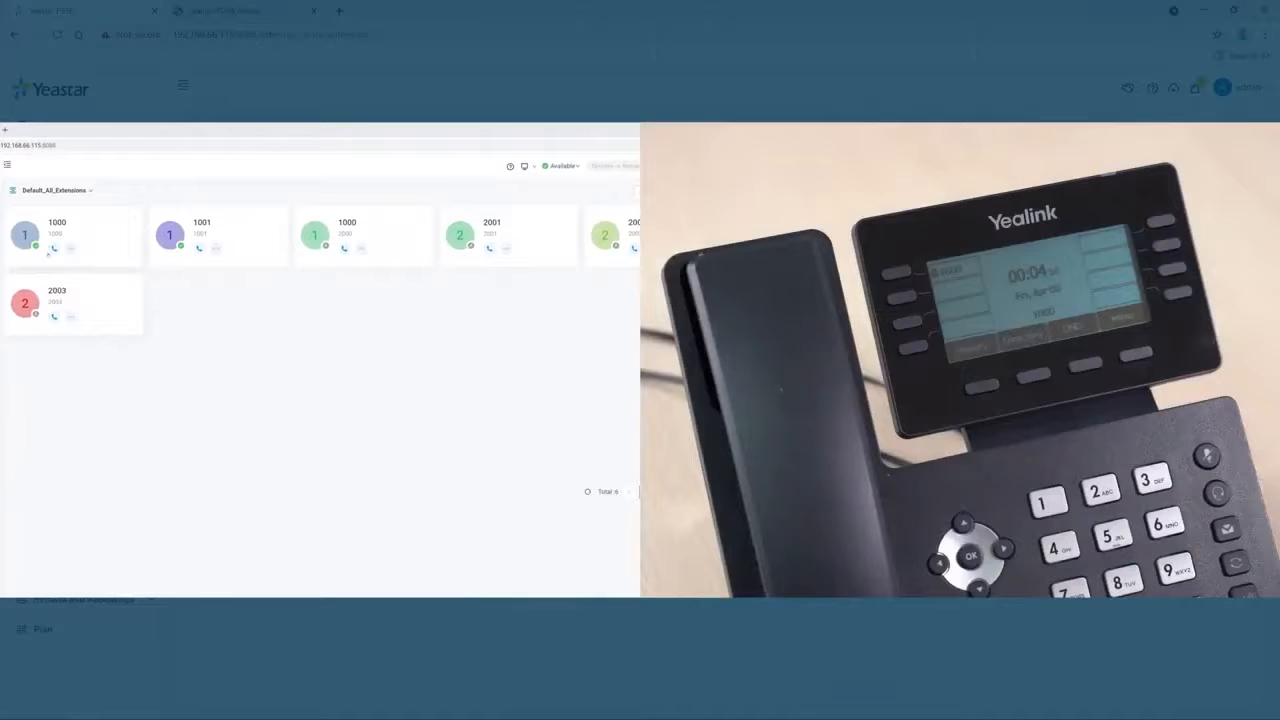
{"action": "left_click", "coordinate": [54, 248]}
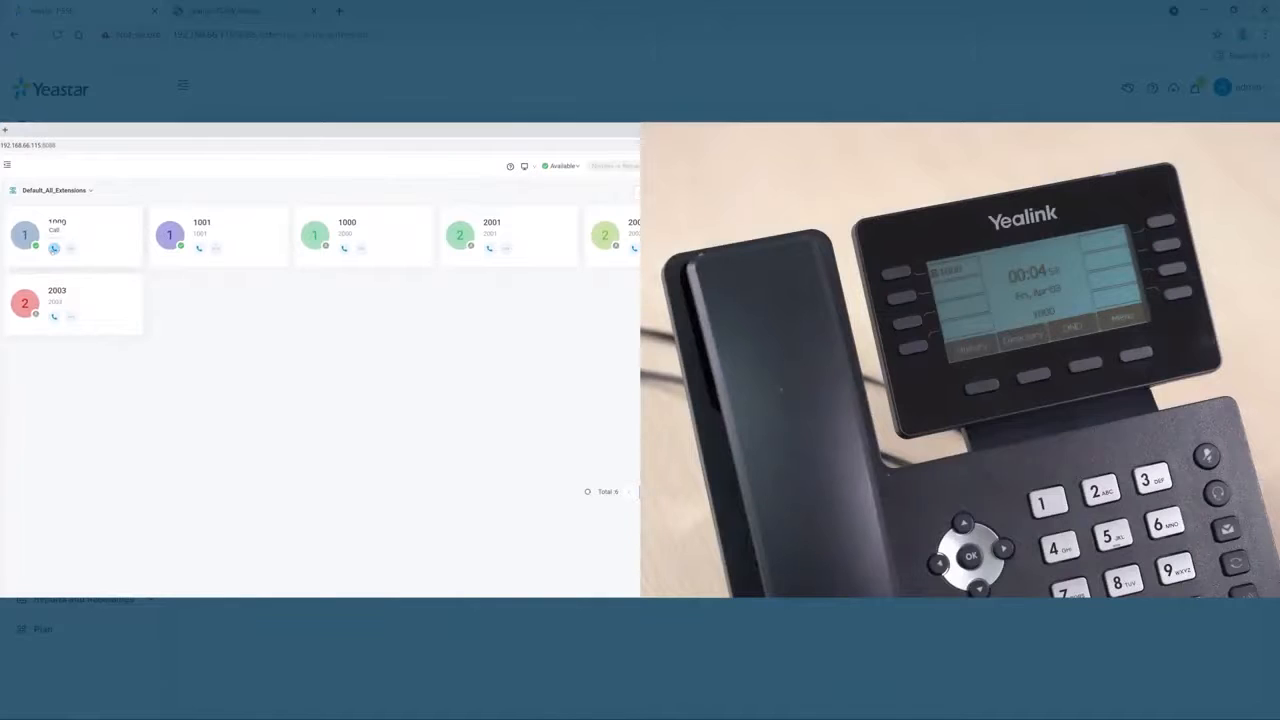